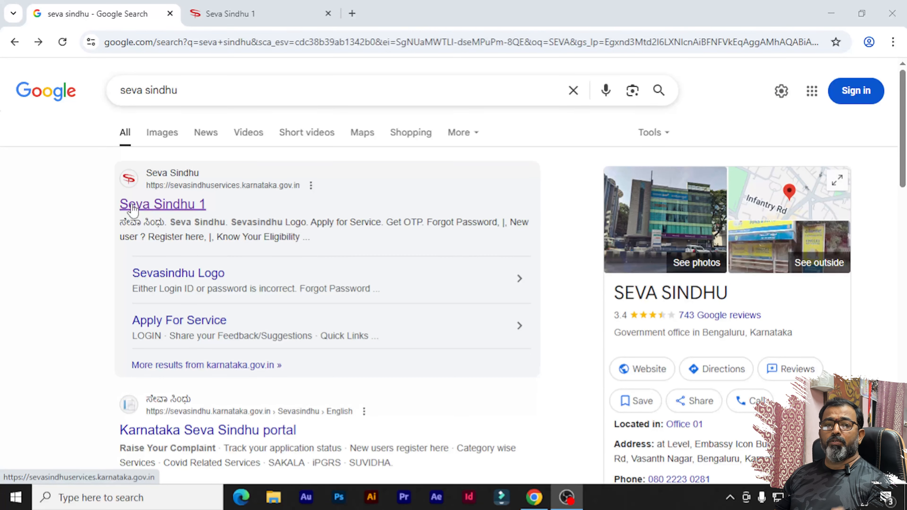
- Select the current web address in the browser's address bar so it can be replaced
{"action": "left_click", "coordinate": [145, 42]}
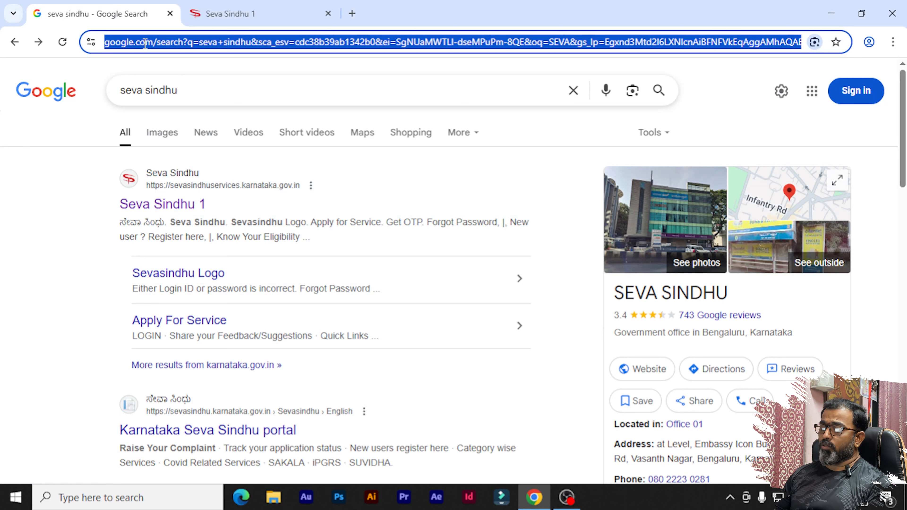
{"action": "type", "text": "GOOGLE"}
{"action": "key", "text": "Return"}
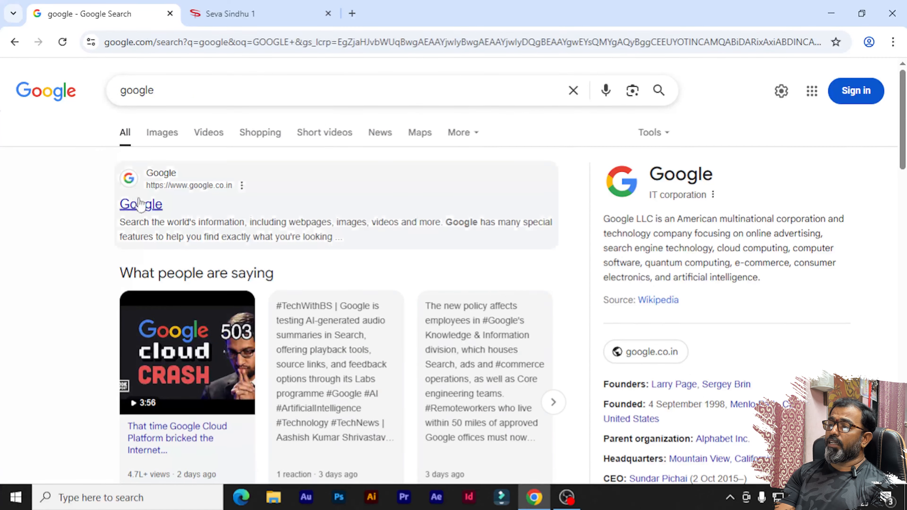
{"action": "left_click", "coordinate": [140, 205]}
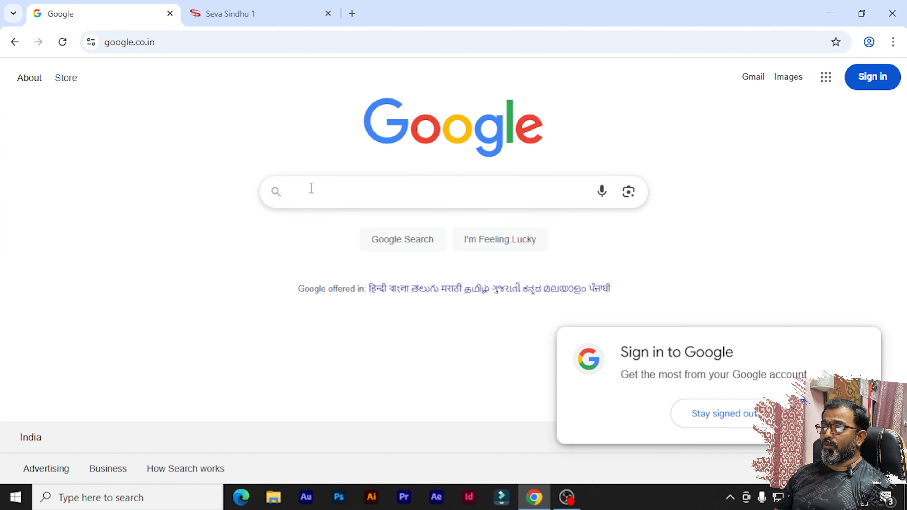
{"action": "left_click", "coordinate": [311, 188]}
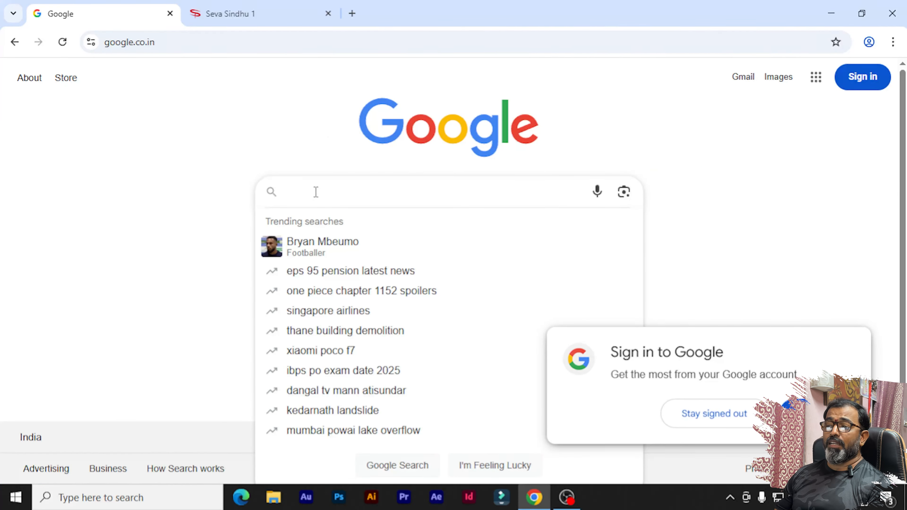
{"action": "type", "text": "SEVA"}
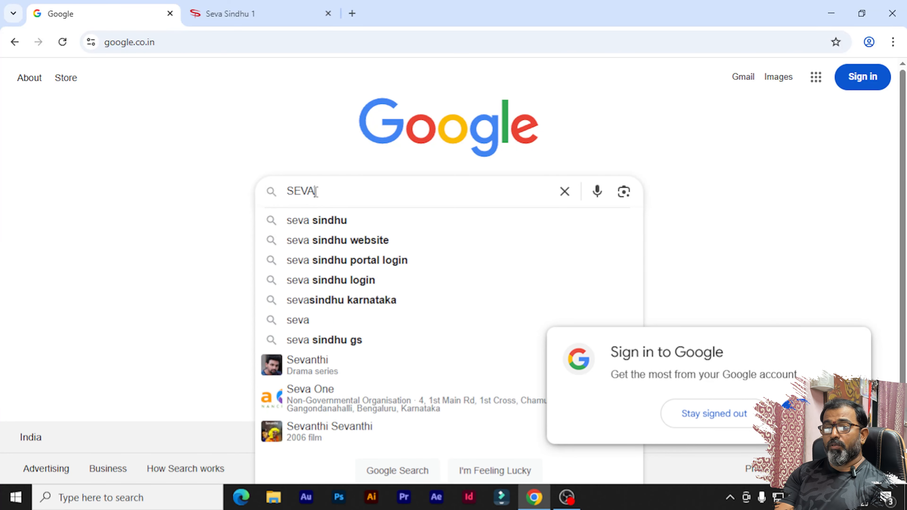
{"action": "left_click", "coordinate": [346, 225]}
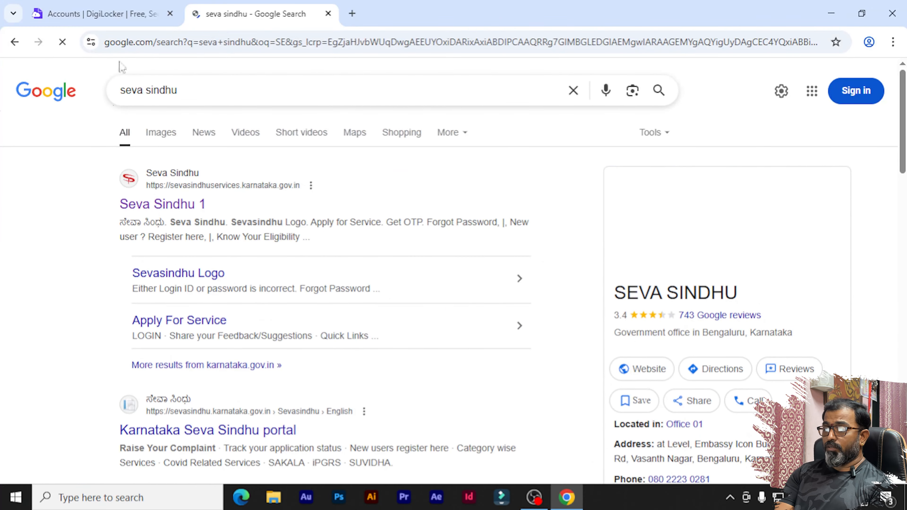
{"action": "left_click", "coordinate": [157, 207]}
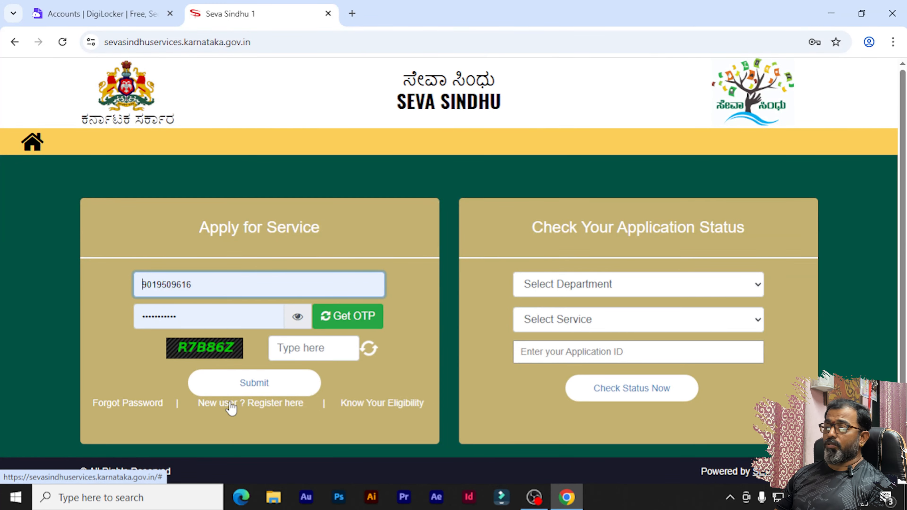
- Start new-user registration, then close the DigiLocker registration window to return to sign-in
{"action": "left_click", "coordinate": [231, 403]}
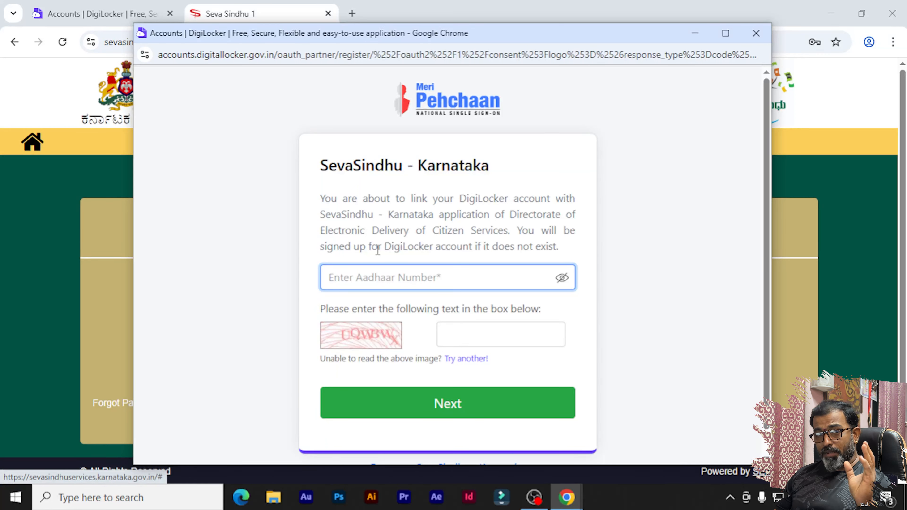
{"action": "left_click", "coordinate": [756, 34]}
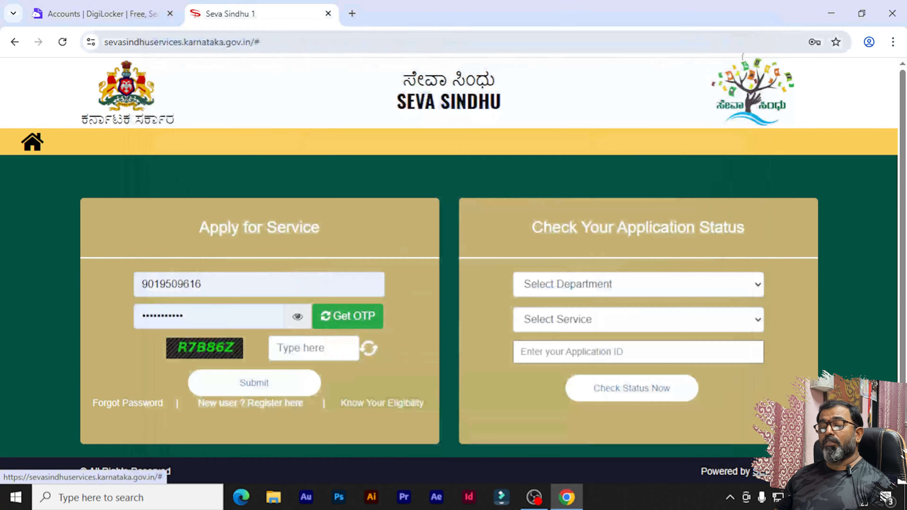
- Sign in with the autofilled mobile number and password plus the captcha code
{"action": "left_click_drag", "start_coordinate": [208, 279], "coordinate": [135, 282]}
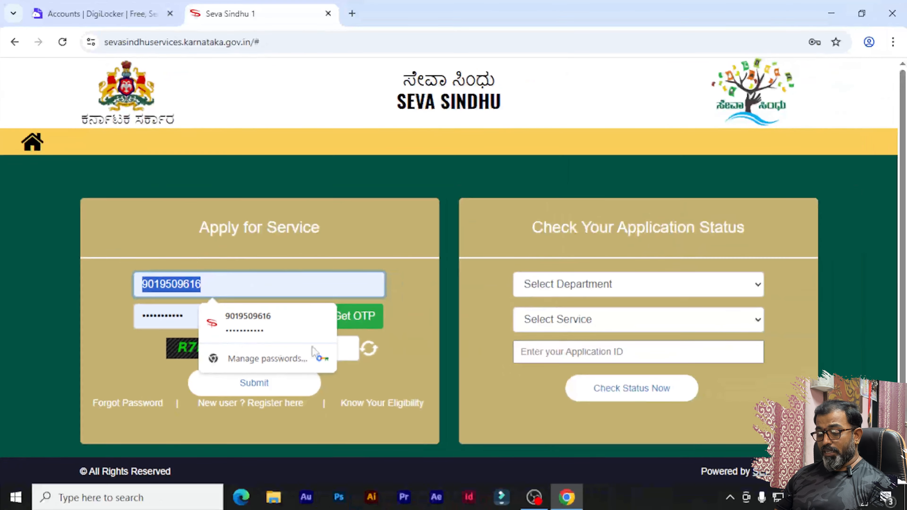
{"action": "left_click", "coordinate": [302, 350]}
{"action": "type", "text": "RJ"}
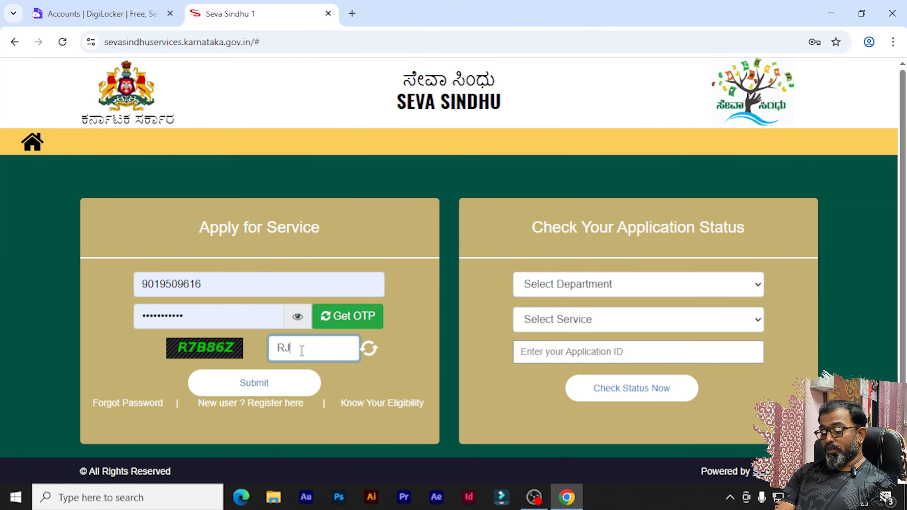
{"action": "type", "text": "B86Z"}
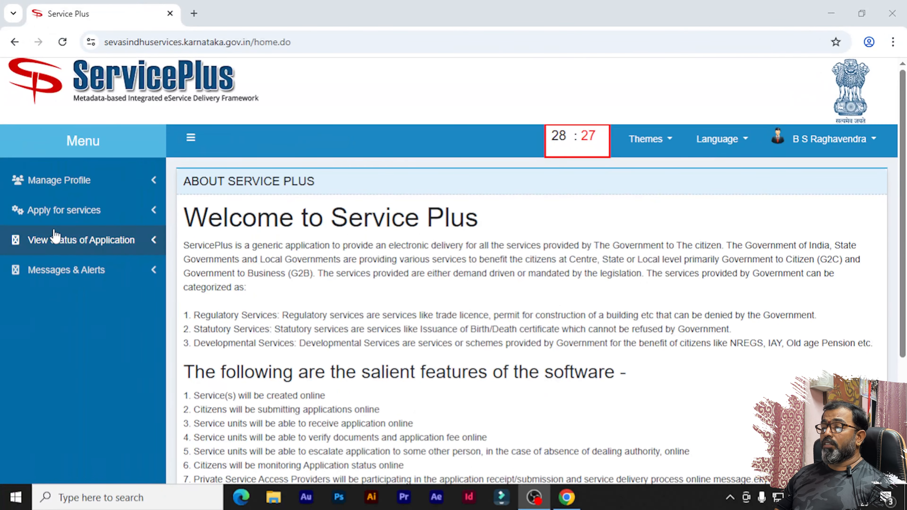
{"action": "left_click", "coordinate": [48, 213]}
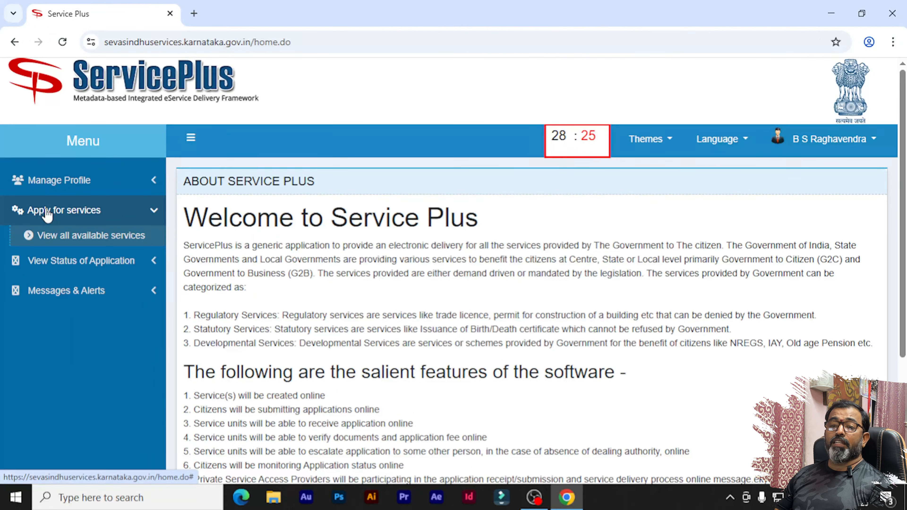
- Open View All Available Services and focus its search box
{"action": "left_click", "coordinate": [55, 244]}
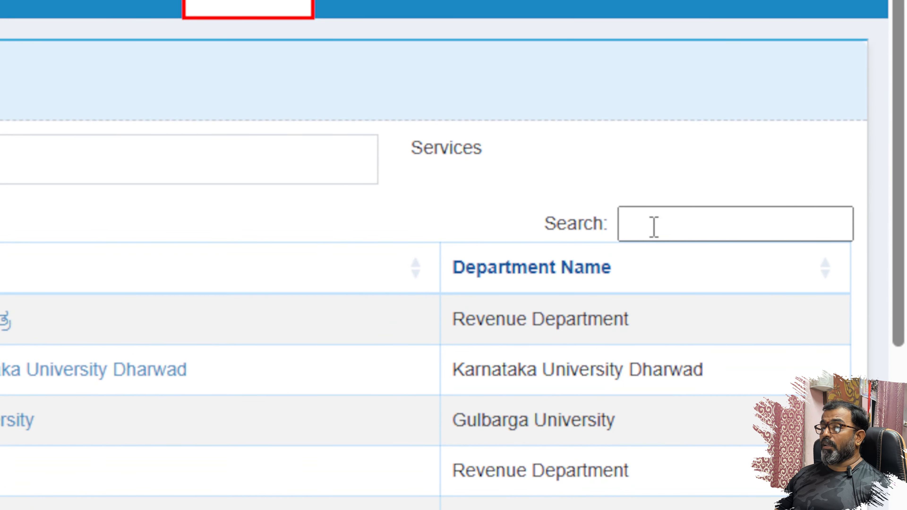
{"action": "left_click", "coordinate": [653, 227]}
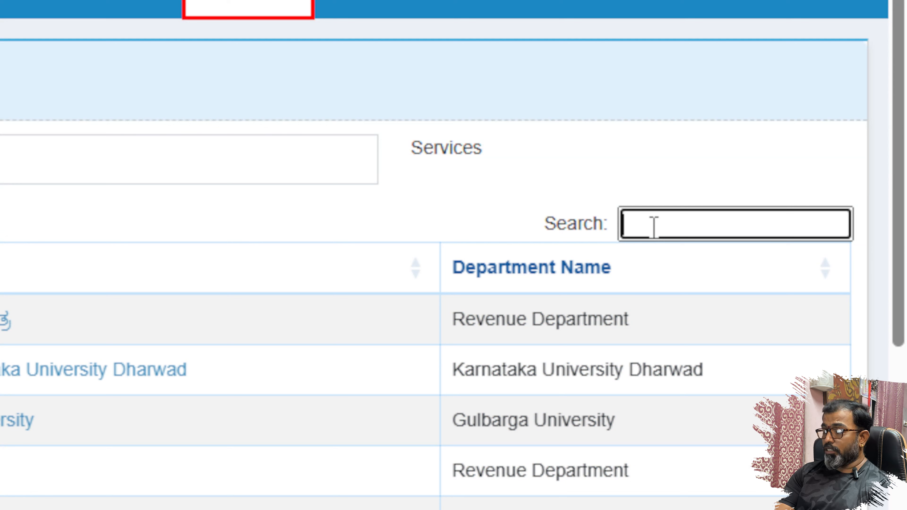
- Filter services by POLICE and open Police Verification Certificate for Job Verification
{"action": "type", "text": "POLI"}
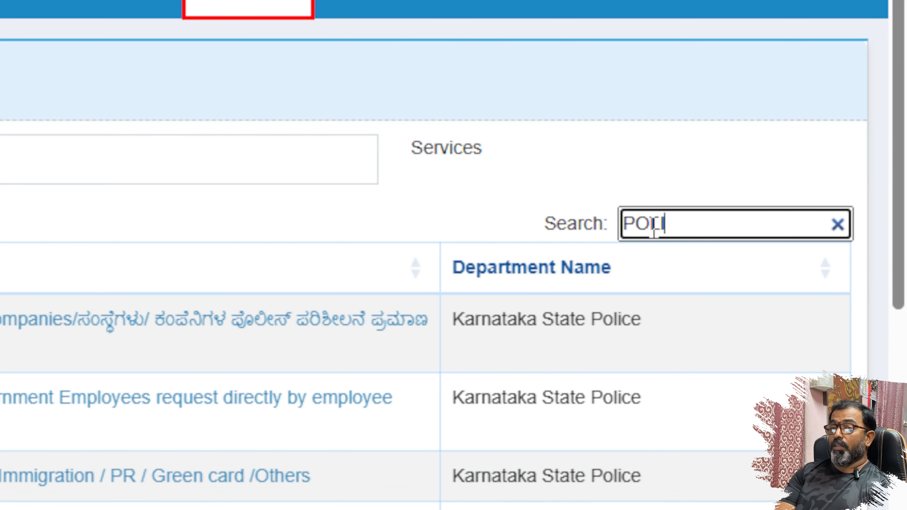
{"action": "type", "text": "CE"}
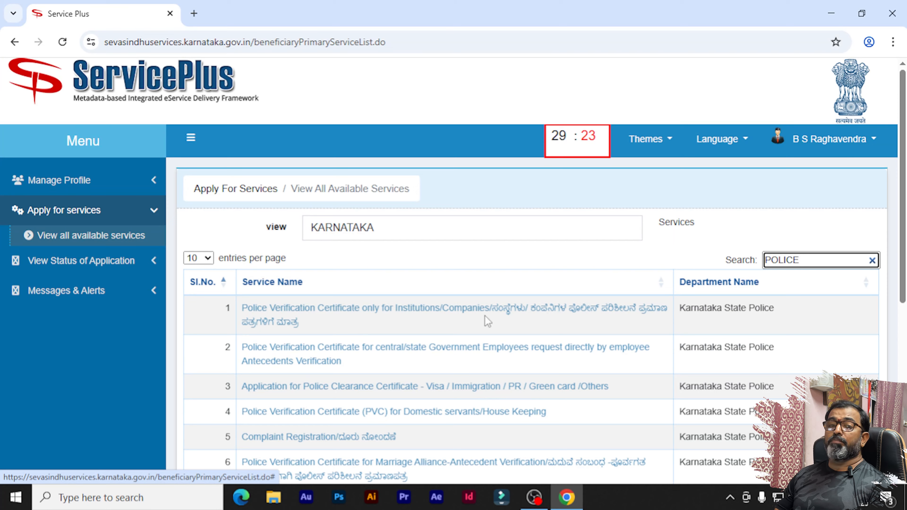
{"action": "scroll", "coordinate": [325, 298], "scroll_direction": "down", "scroll_amount": 2}
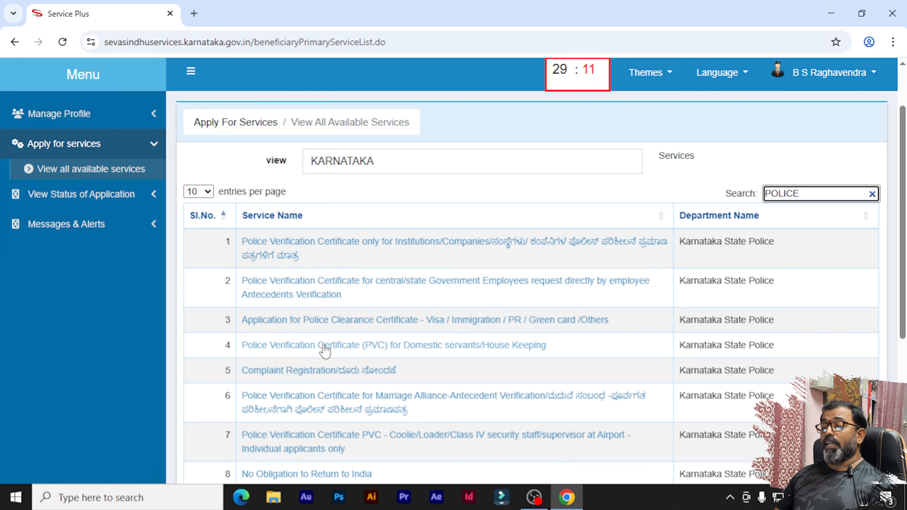
{"action": "scroll", "coordinate": [343, 322], "scroll_direction": "down", "scroll_amount": 2}
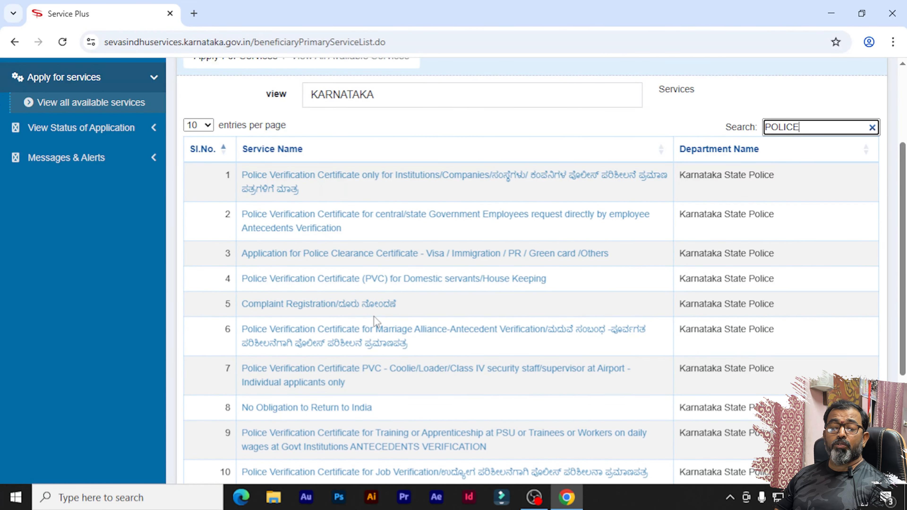
{"action": "scroll", "coordinate": [373, 317], "scroll_direction": "down", "scroll_amount": 2}
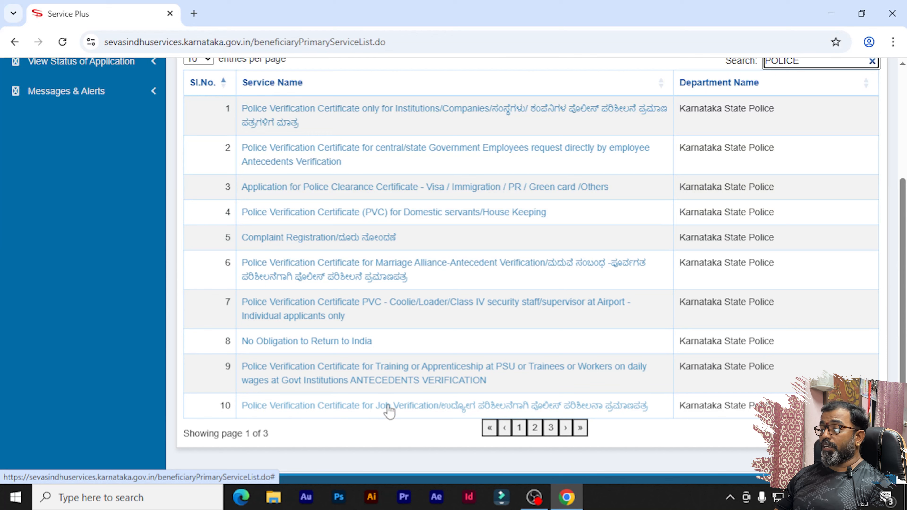
{"action": "left_click", "coordinate": [399, 406]}
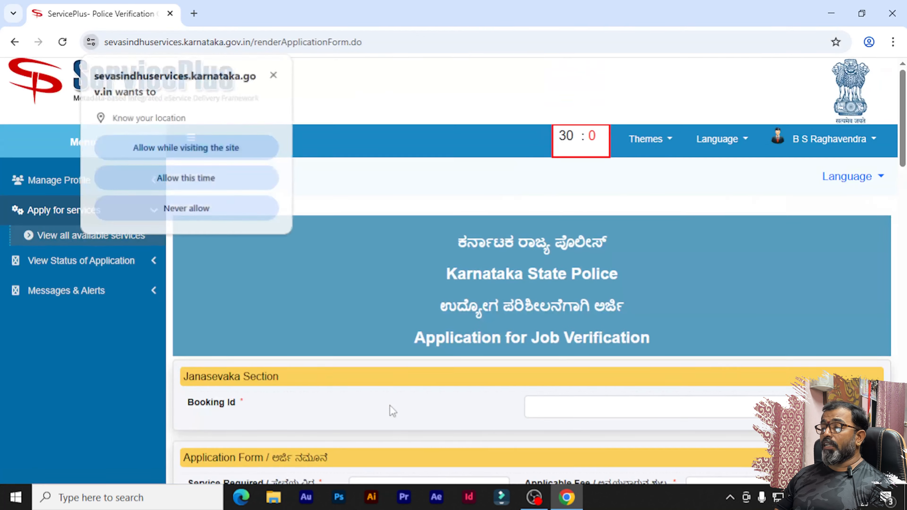
{"action": "left_click", "coordinate": [187, 148]}
{"action": "scroll", "coordinate": [335, 247], "scroll_direction": "down", "scroll_amount": 5}
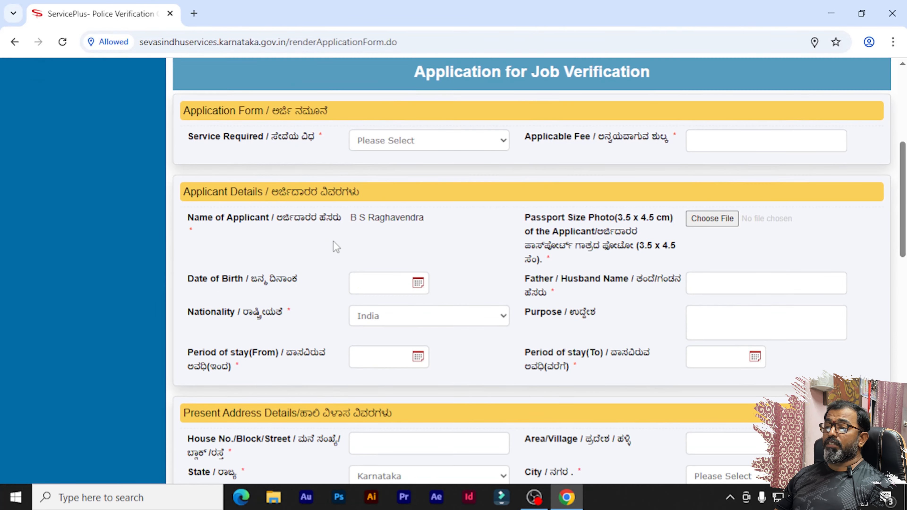
{"action": "scroll", "coordinate": [336, 246], "scroll_direction": "up", "scroll_amount": 5}
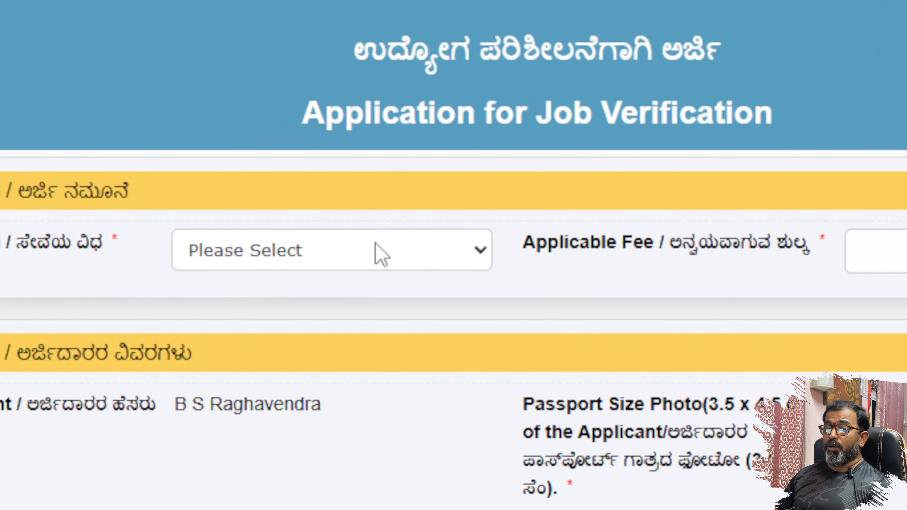
{"action": "left_click", "coordinate": [852, 250]}
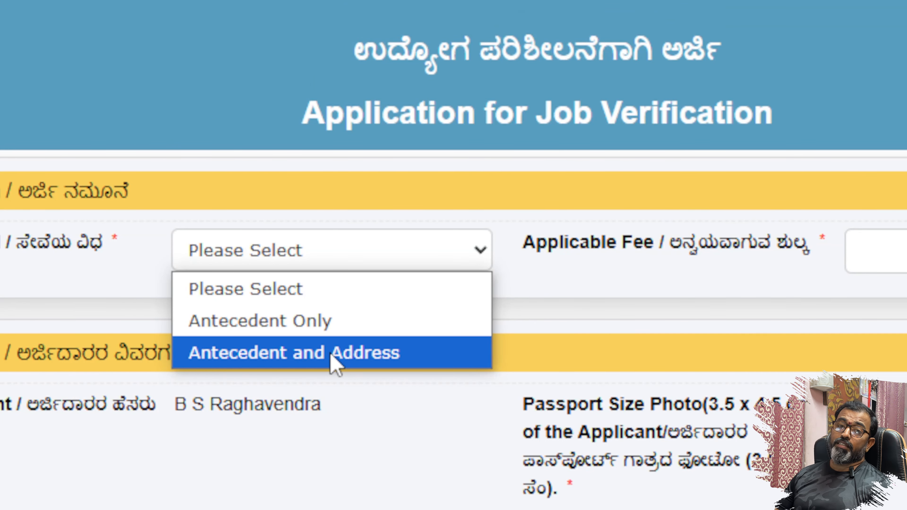
{"action": "left_click", "coordinate": [348, 321]}
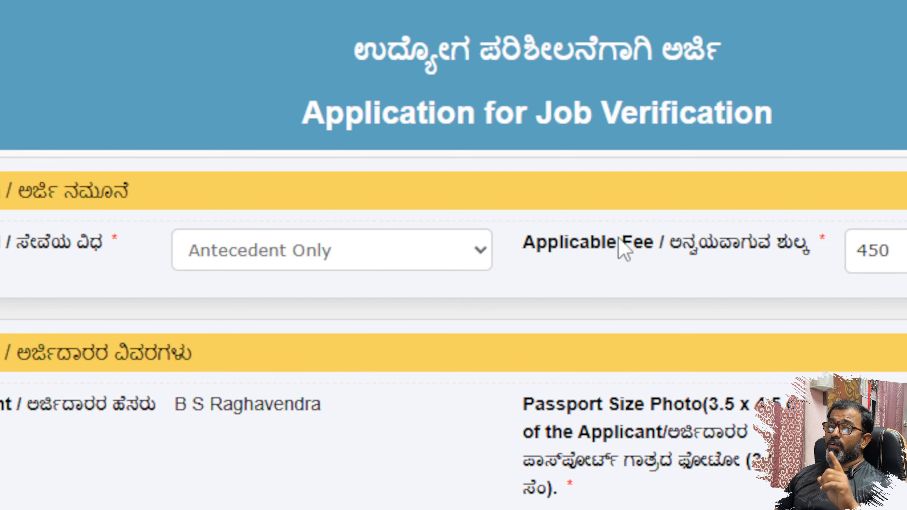
{"action": "scroll", "coordinate": [101, 167], "scroll_direction": "down", "scroll_amount": 3}
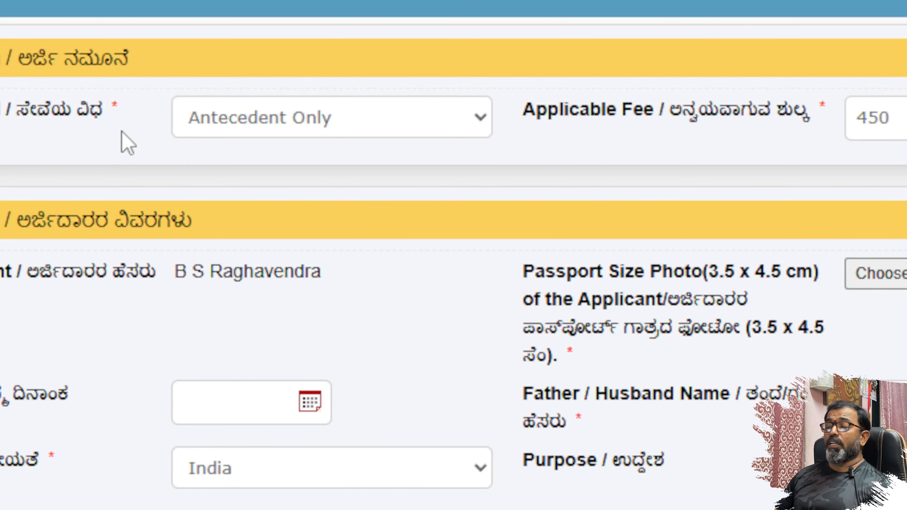
{"action": "scroll", "coordinate": [158, 146], "scroll_direction": "down", "scroll_amount": 3}
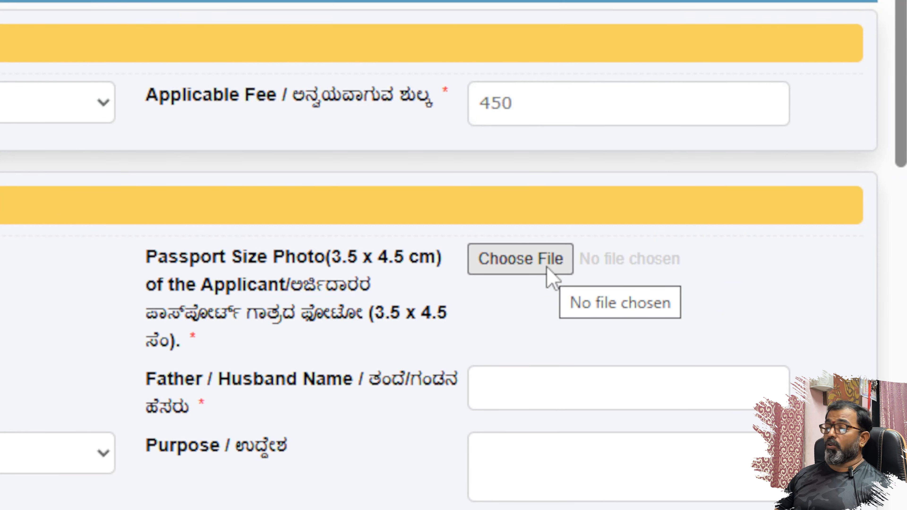
- Locate DSC_0834 on the Desktop via the passport-photo file picker and open it with Paint
{"action": "left_click", "coordinate": [530, 268]}
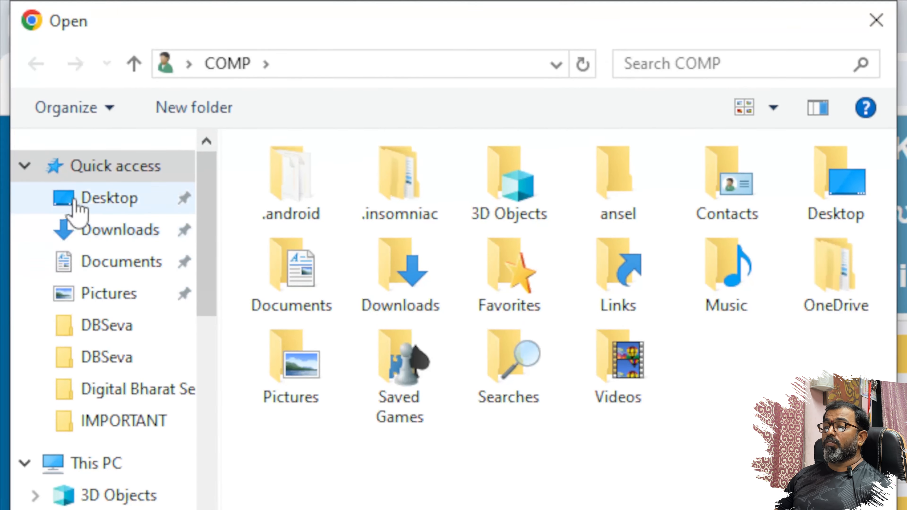
{"action": "left_click", "coordinate": [56, 170]}
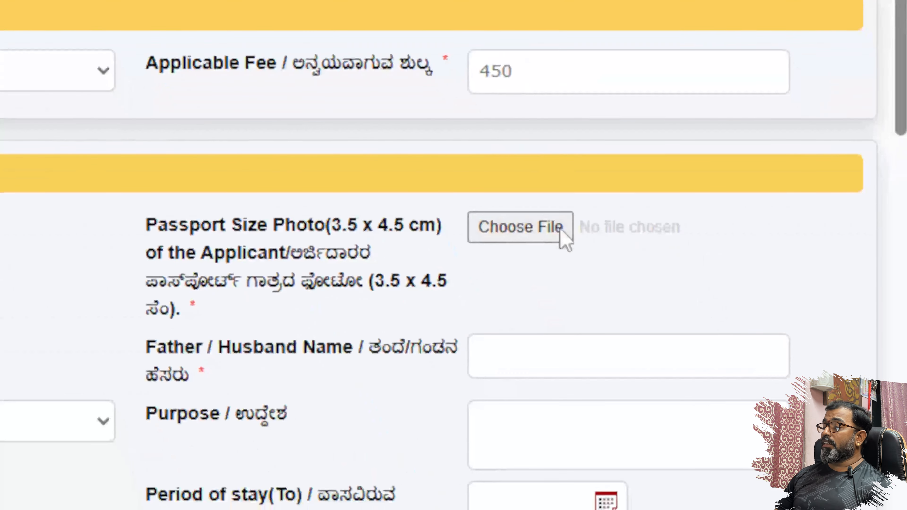
{"action": "left_click", "coordinate": [542, 235]}
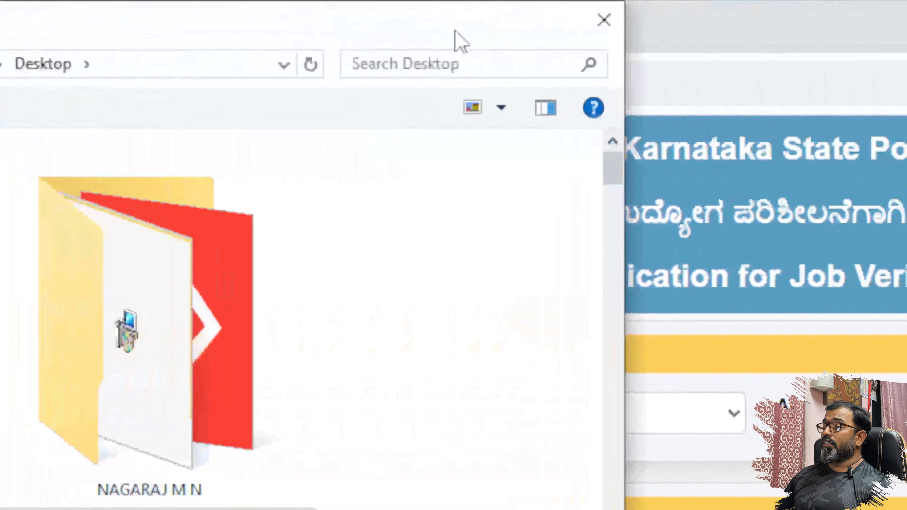
{"action": "double_click", "coordinate": [453, 31]}
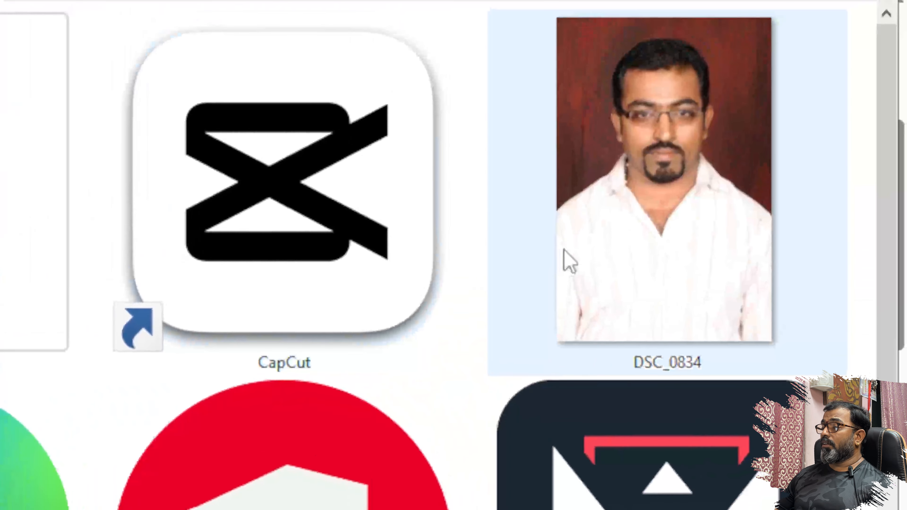
{"action": "double_click", "coordinate": [564, 248]}
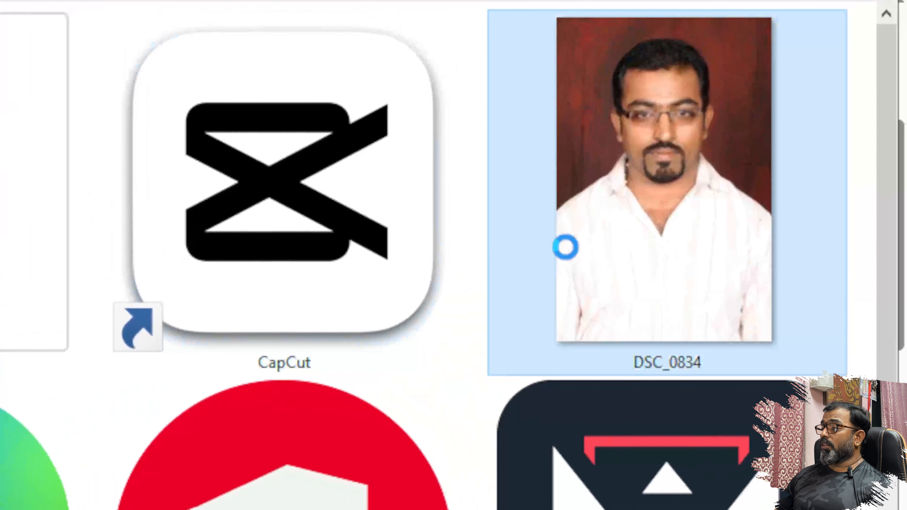
{"action": "right_click", "coordinate": [585, 265]}
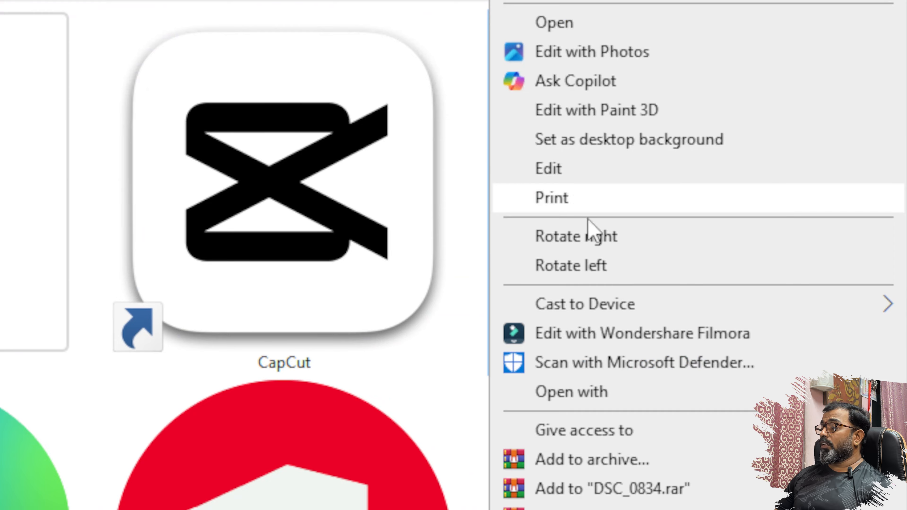
{"action": "left_click", "coordinate": [612, 398]}
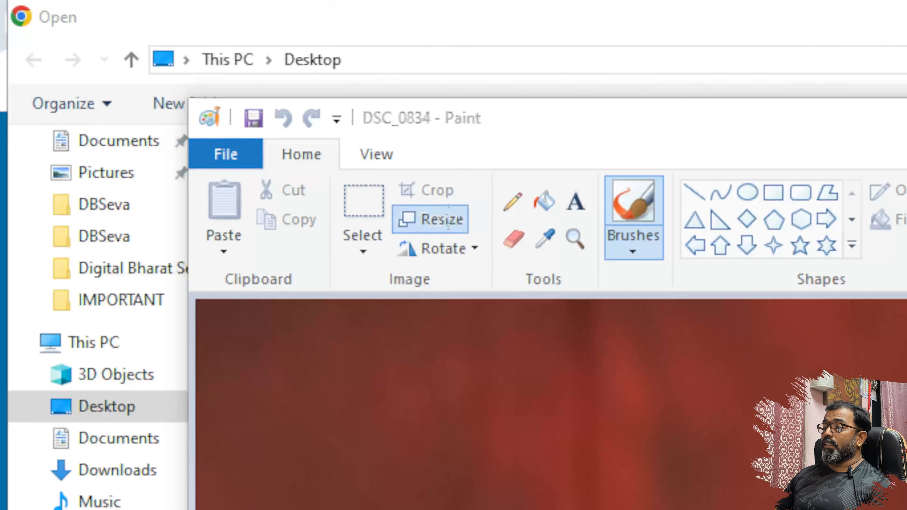
- Resize the photo to 300 pixels wide (300 × 450) with aspect ratio kept
{"action": "left_click", "coordinate": [448, 219]}
{"action": "left_click", "coordinate": [476, 316]}
{"action": "double_click", "coordinate": [501, 354]}
{"action": "type", "text": "300"}
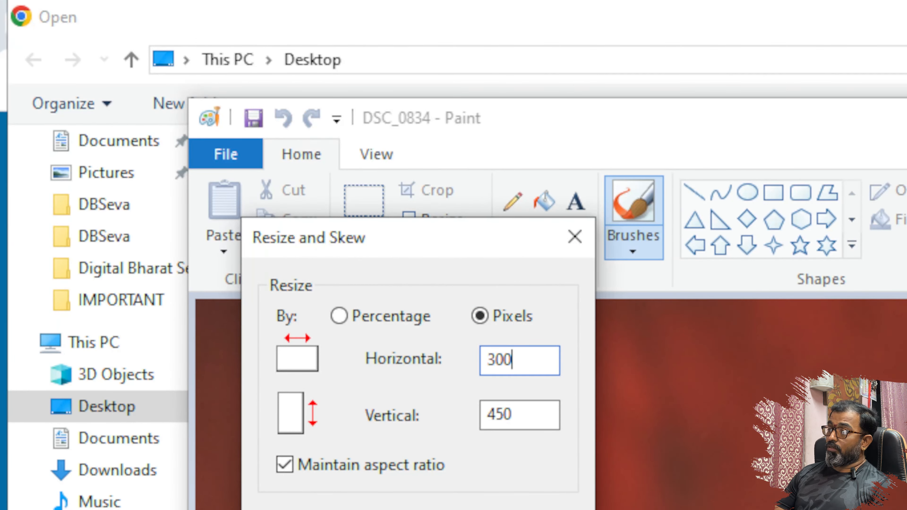
{"action": "key", "text": "Return"}
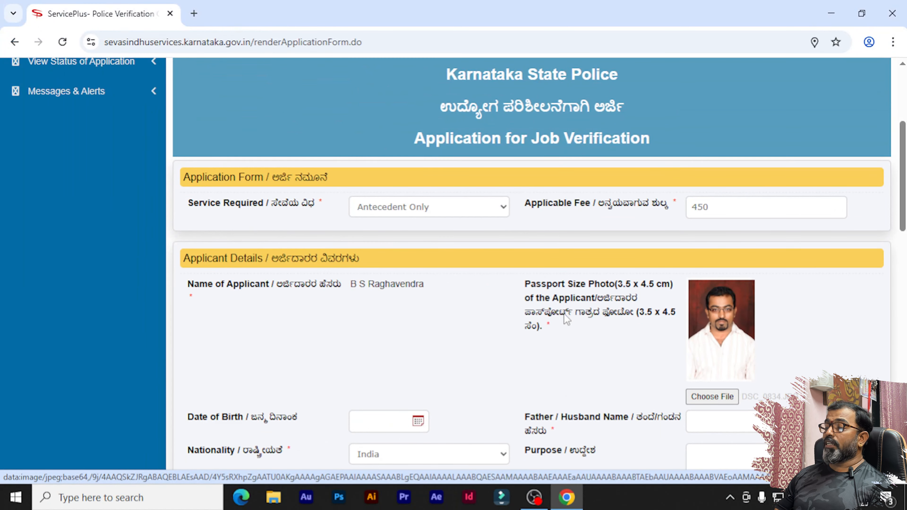
{"action": "scroll", "coordinate": [344, 314], "scroll_direction": "down", "scroll_amount": 2}
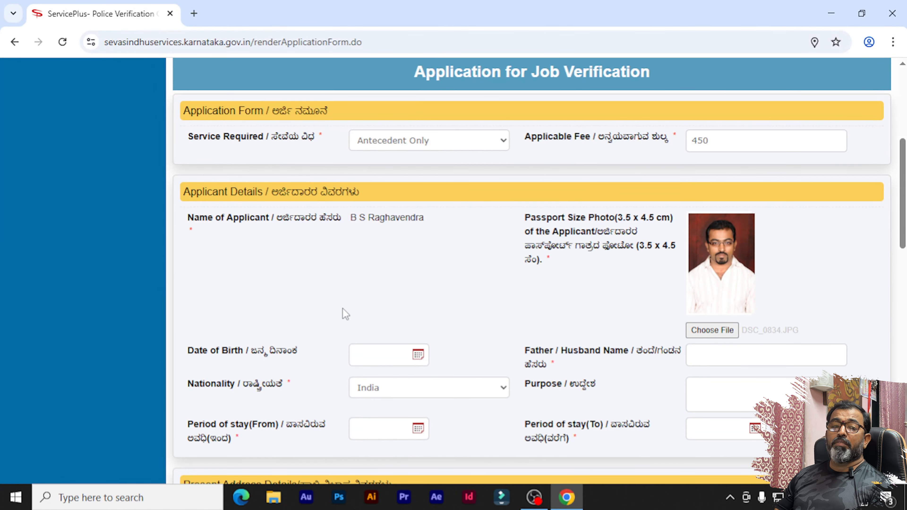
{"action": "left_click", "coordinate": [419, 357]}
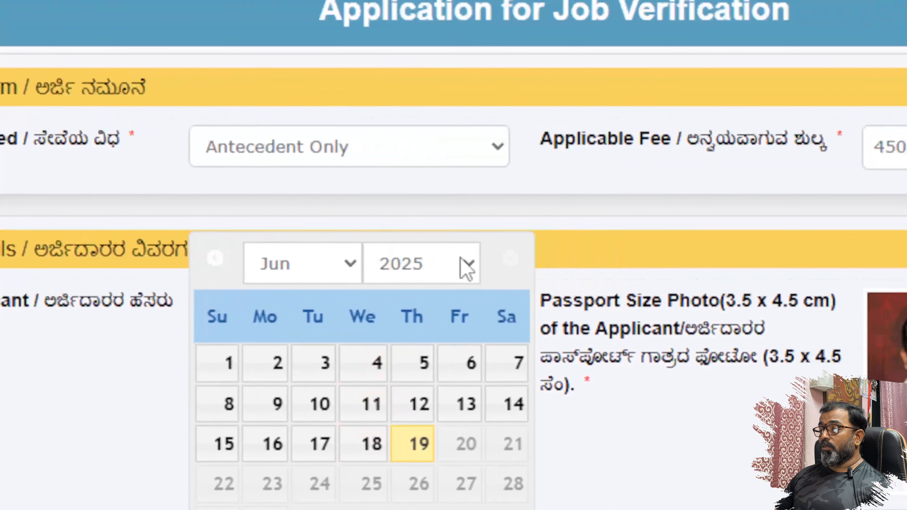
{"action": "left_click", "coordinate": [466, 265]}
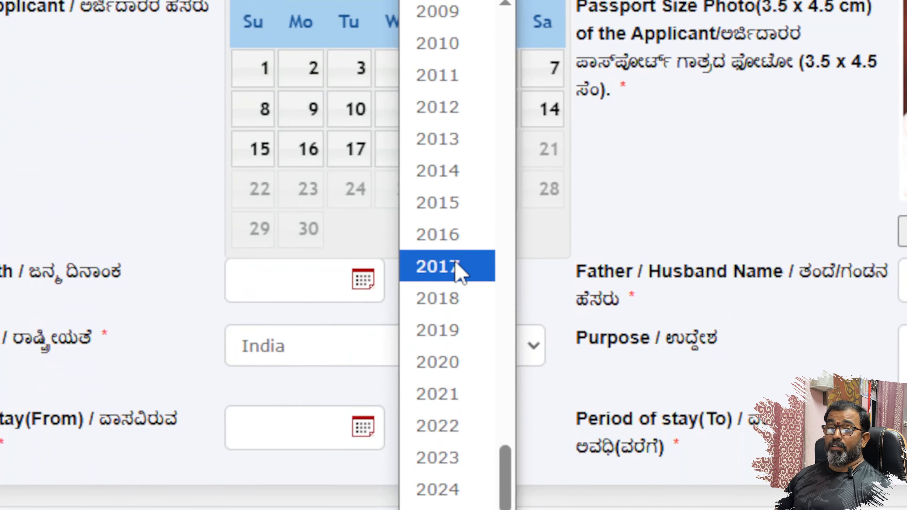
{"action": "scroll", "coordinate": [458, 269], "scroll_direction": "up", "scroll_amount": 14}
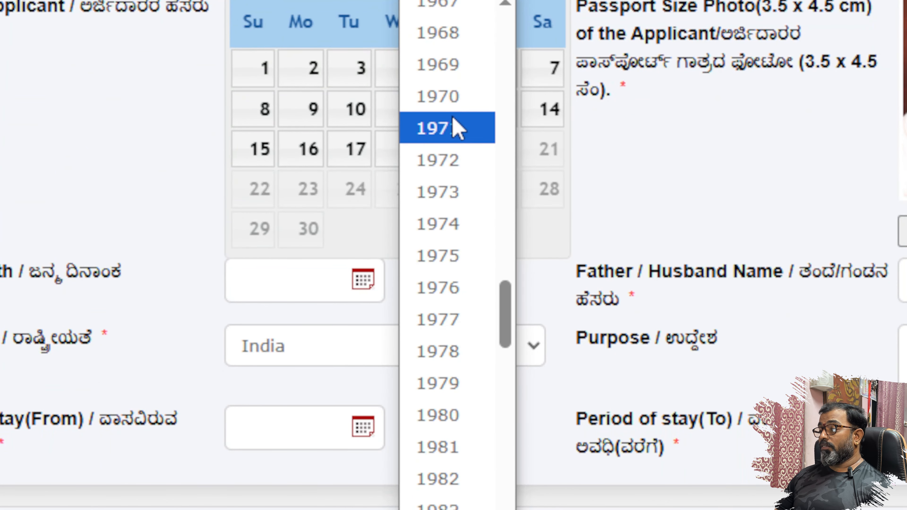
{"action": "left_click", "coordinate": [446, 288]}
{"action": "left_click", "coordinate": [458, 261]}
{"action": "left_click", "coordinate": [612, 143]}
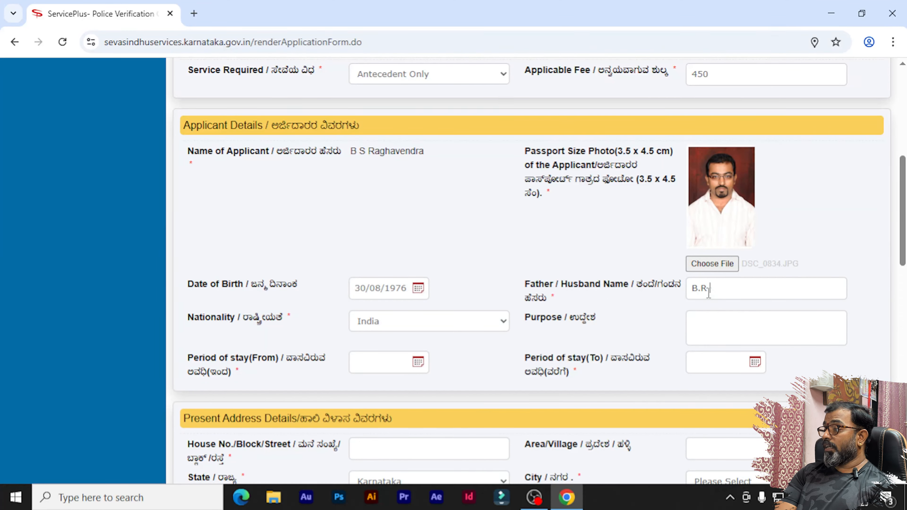
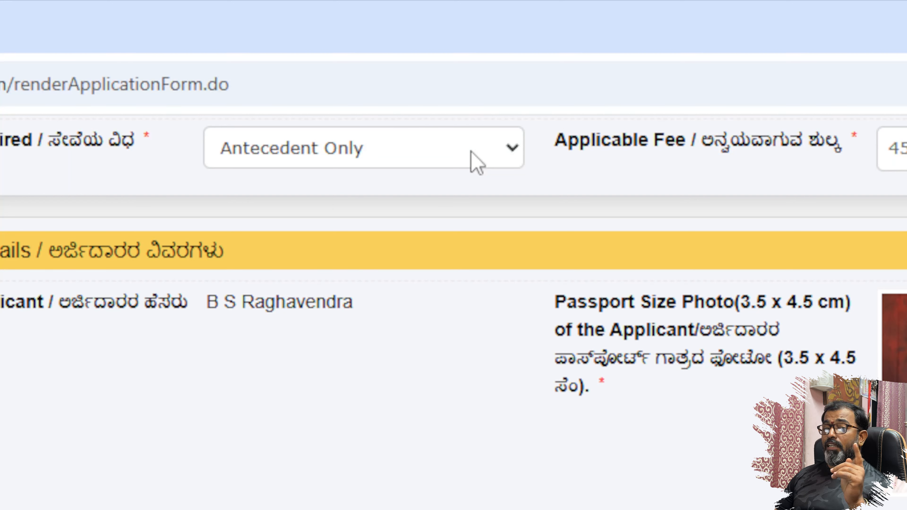
- Set Service Required back to Antecedent Only (fee 450) and enter JOB as the purpose
{"action": "left_click", "coordinate": [477, 162]}
{"action": "left_click", "coordinate": [429, 251]}
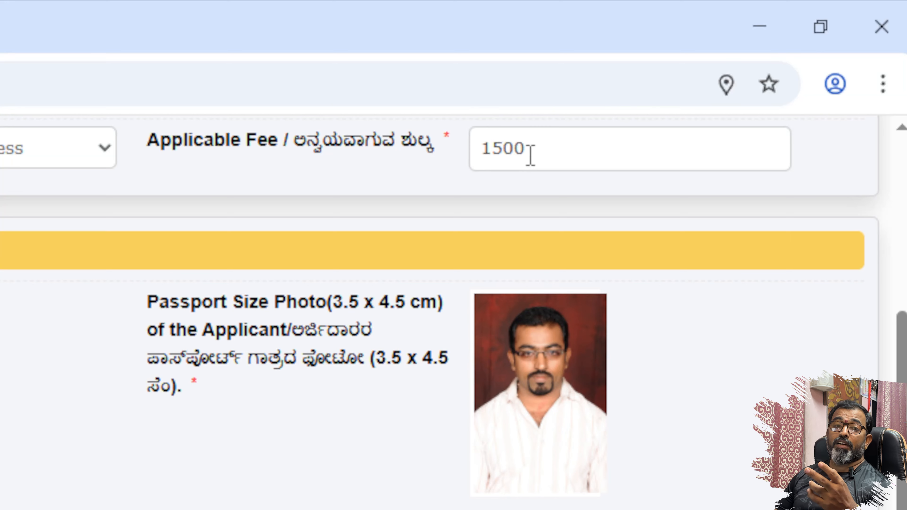
{"action": "left_click", "coordinate": [97, 147]}
{"action": "left_click", "coordinate": [0, 214]}
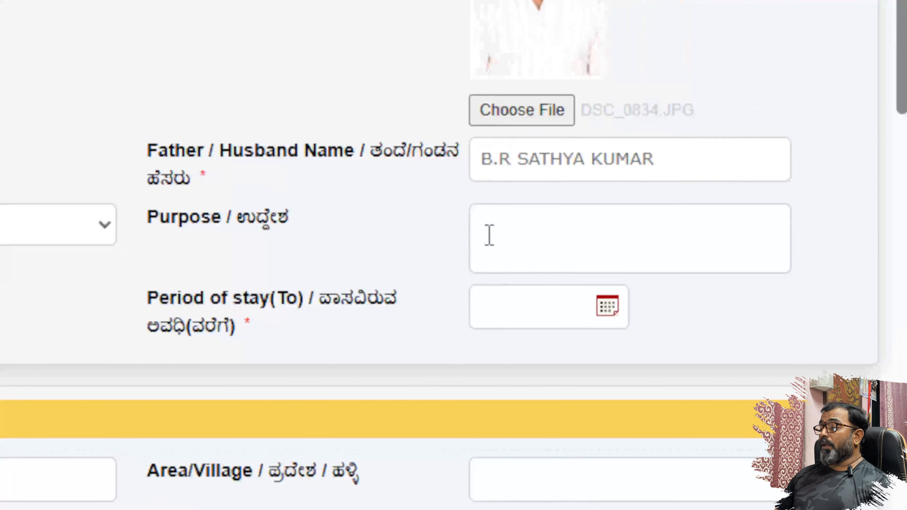
{"action": "left_click", "coordinate": [485, 224]}
{"action": "type", "text": "JOB"}
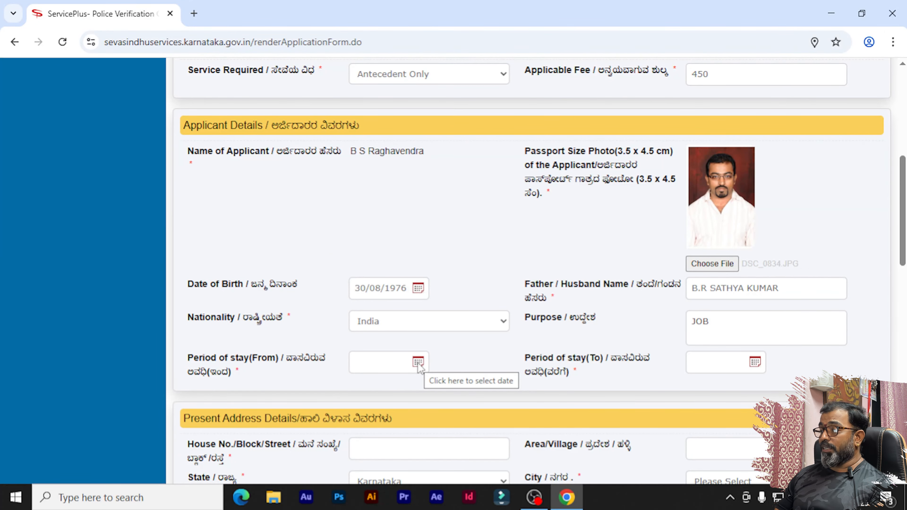
- Set the stay period from 01/06/2000 to 19/06/2025 and begin entering the house number
{"action": "left_click", "coordinate": [418, 364]}
{"action": "left_click", "coordinate": [465, 206]}
{"action": "scroll", "coordinate": [449, 307], "scroll_direction": "up", "scroll_amount": 20}
{"action": "left_click", "coordinate": [755, 361]}
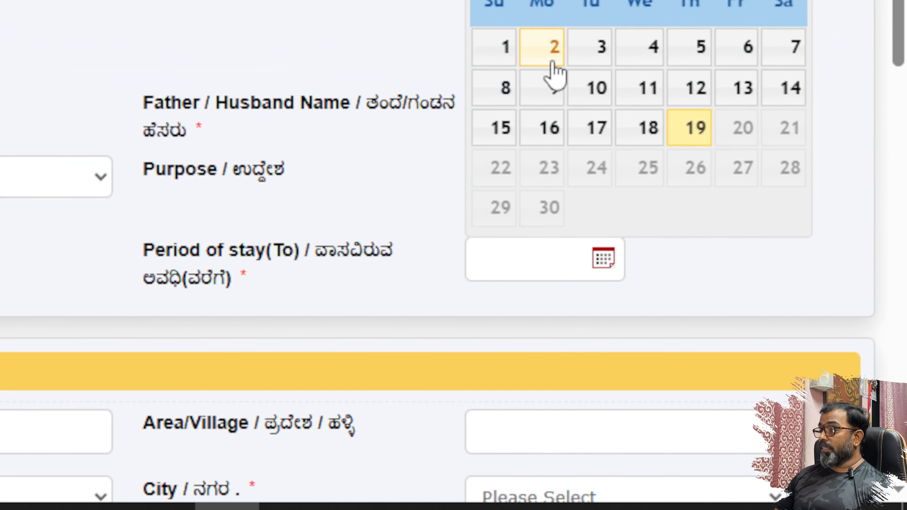
{"action": "left_click", "coordinate": [502, 47]}
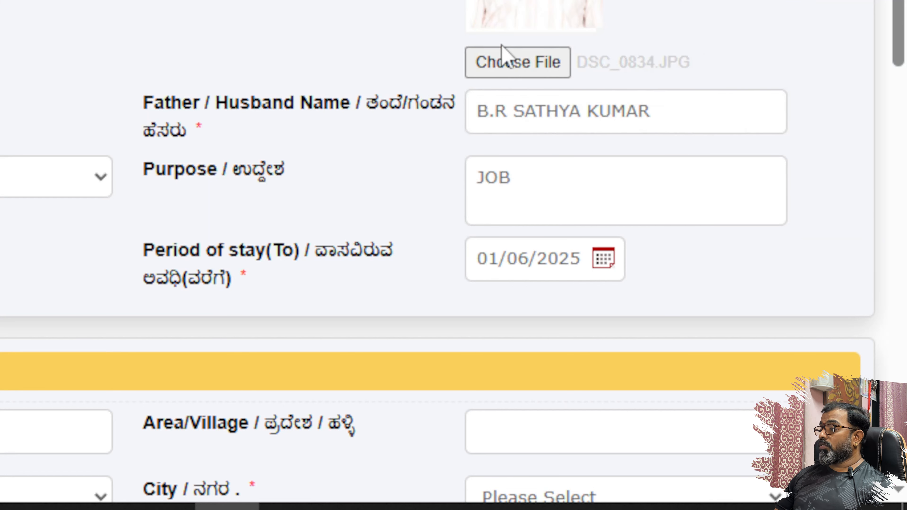
{"action": "scroll", "coordinate": [142, 307], "scroll_direction": "down", "scroll_amount": 3}
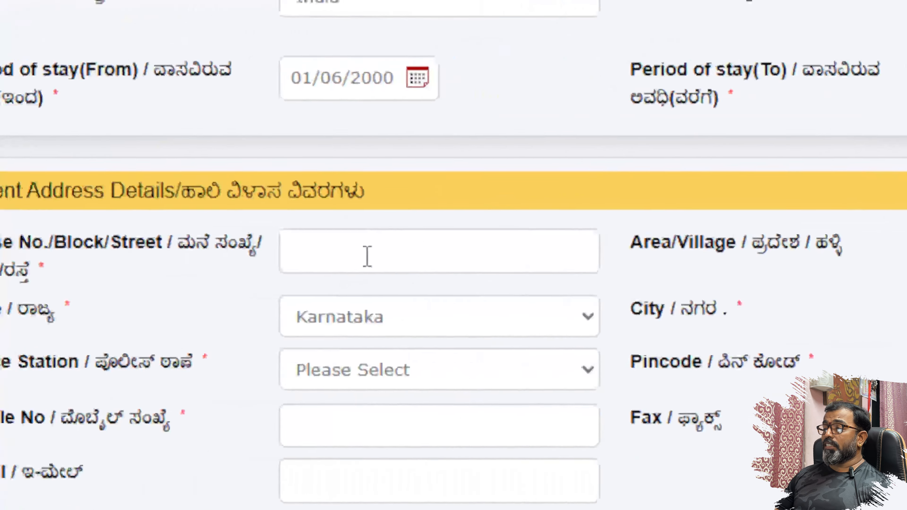
{"action": "left_click", "coordinate": [454, 255]}
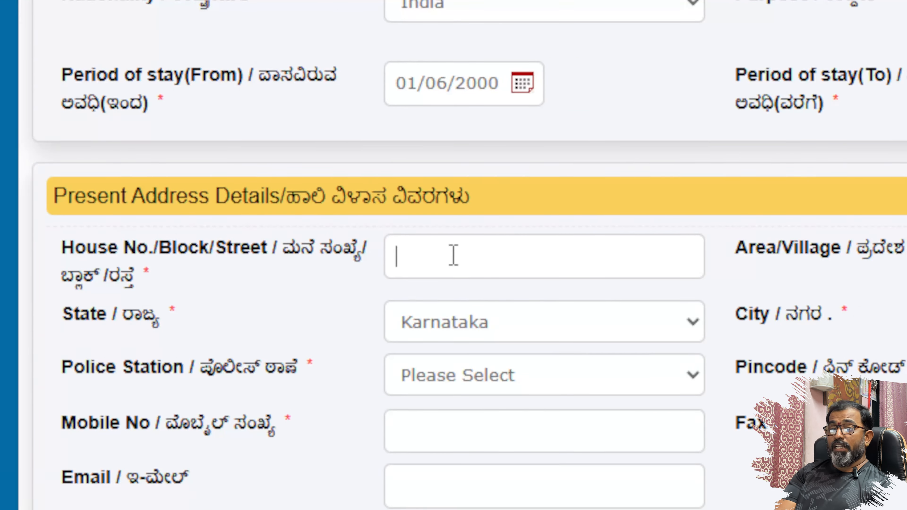
{"action": "type", "text": "1"}
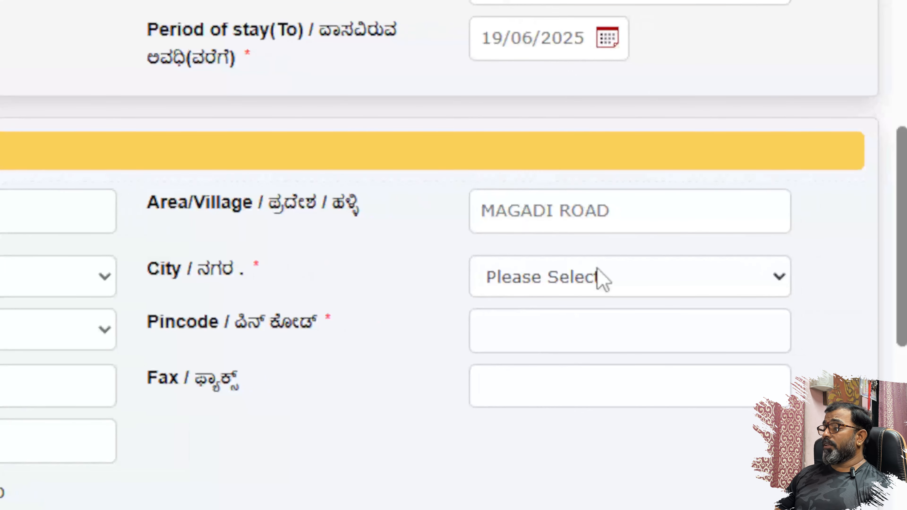
- Set the present address city to Bengaluru Dist instead of Bengaluru City
{"action": "left_click", "coordinate": [599, 277]}
{"action": "left_click", "coordinate": [615, 178]}
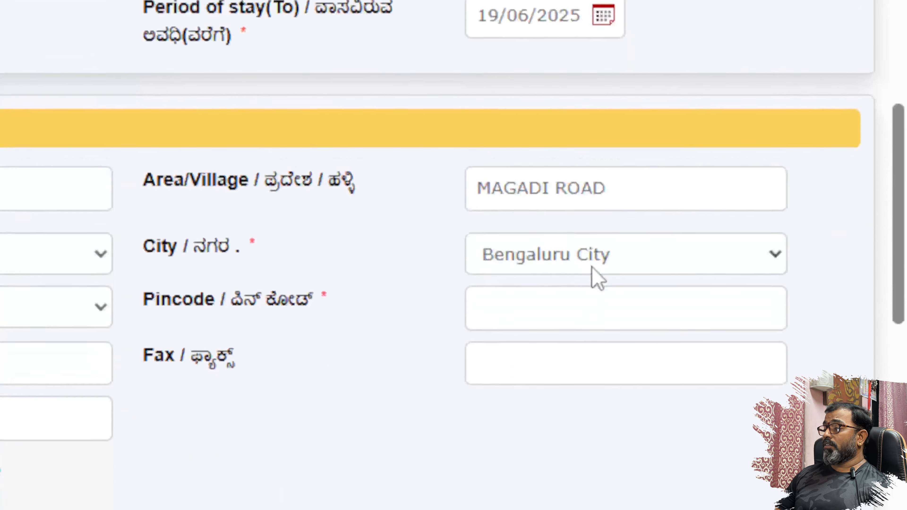
{"action": "left_click", "coordinate": [609, 251]}
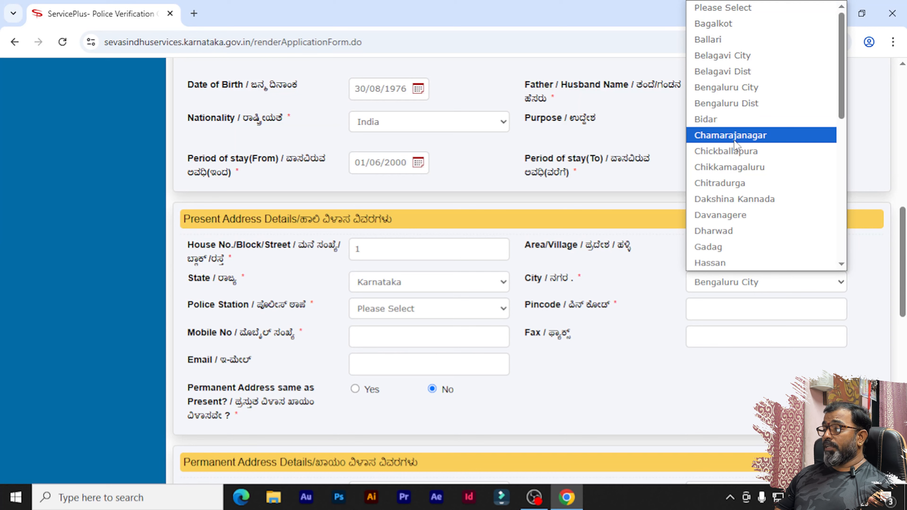
{"action": "scroll", "coordinate": [732, 171], "scroll_direction": "down", "scroll_amount": 6}
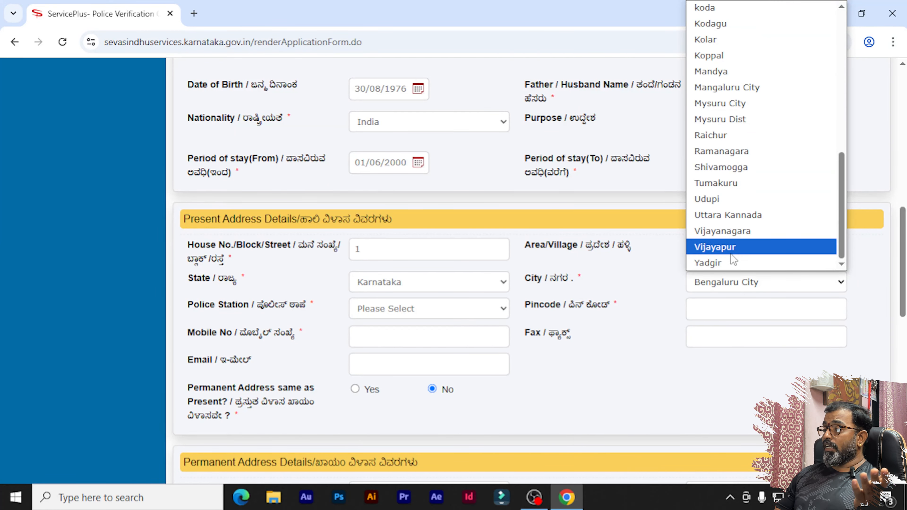
{"action": "left_click", "coordinate": [661, 297]}
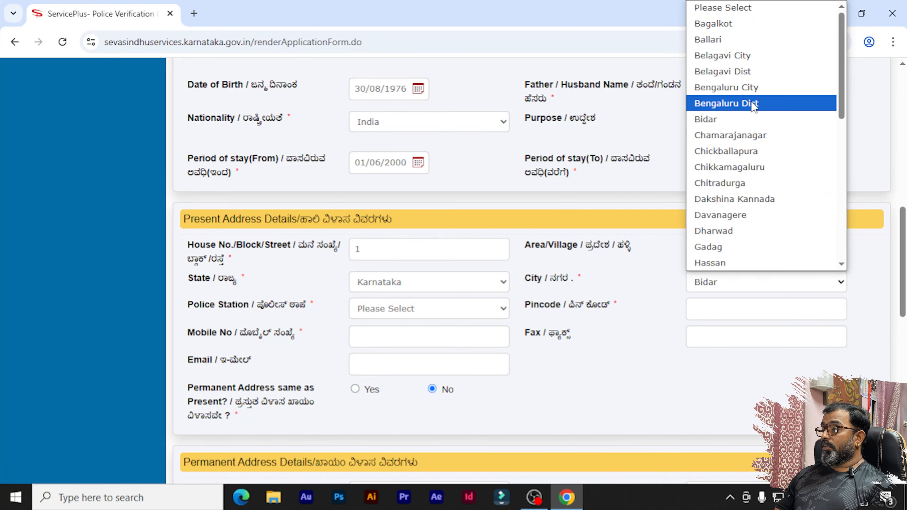
{"action": "left_click", "coordinate": [752, 103]}
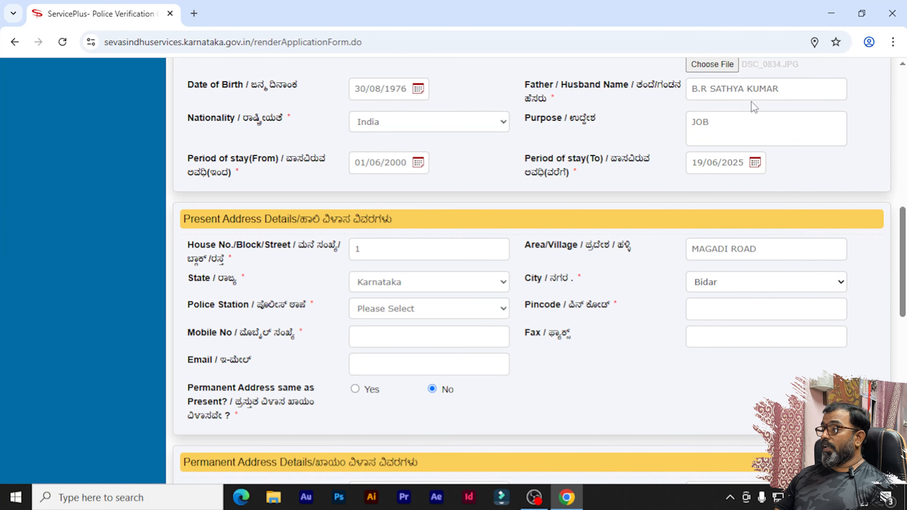
- Choose Hosahalli PS as the police station
{"action": "left_click", "coordinate": [491, 308]}
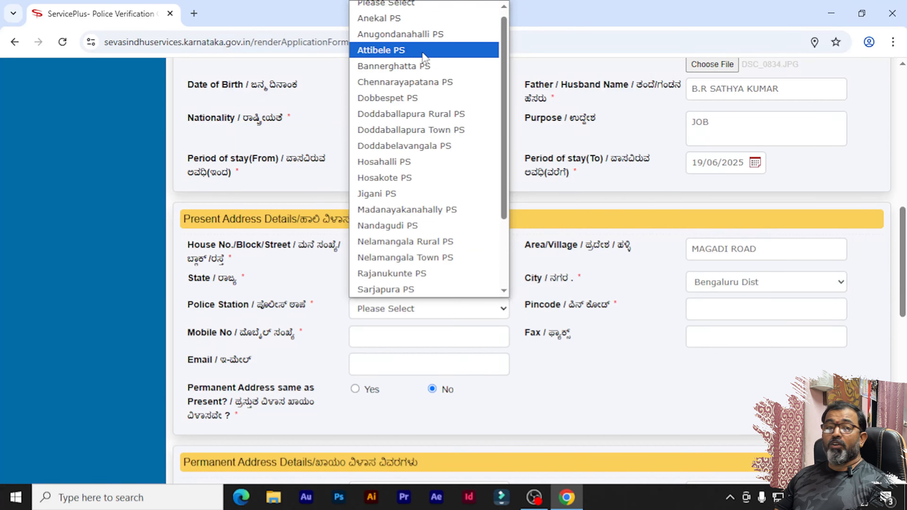
{"action": "scroll", "coordinate": [423, 56], "scroll_direction": "up", "scroll_amount": 1}
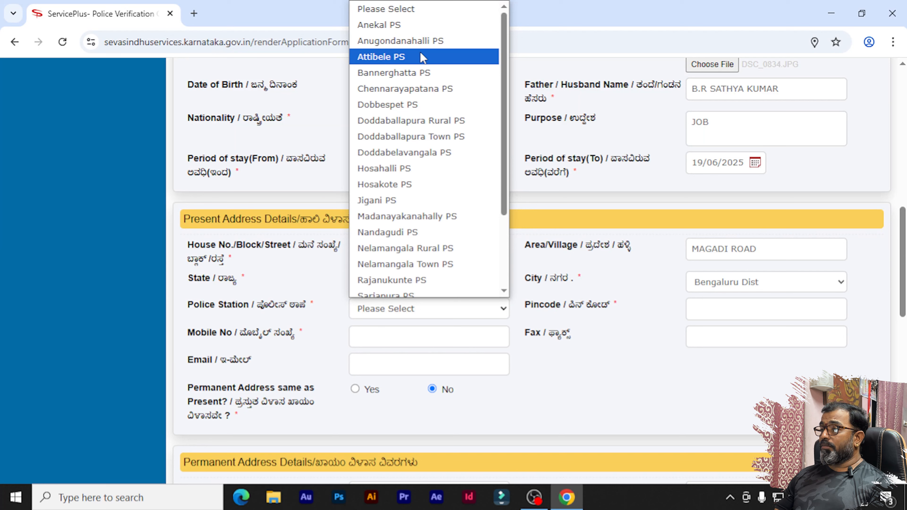
{"action": "scroll", "coordinate": [428, 231], "scroll_direction": "down", "scroll_amount": 3}
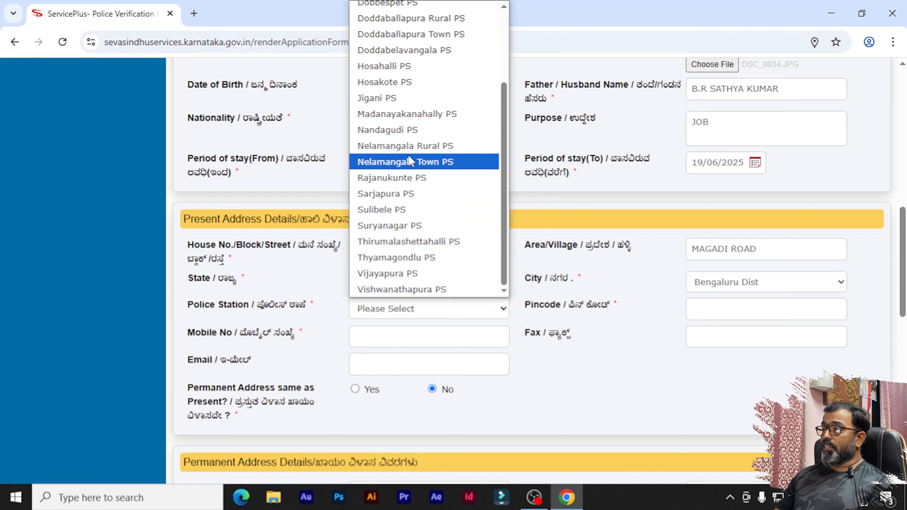
{"action": "scroll", "coordinate": [408, 156], "scroll_direction": "up", "scroll_amount": 3}
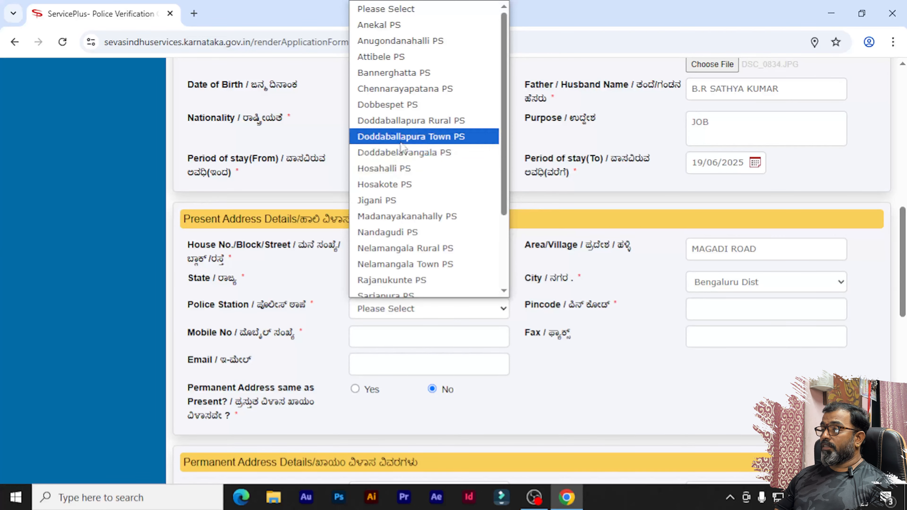
{"action": "scroll", "coordinate": [401, 84], "scroll_direction": "down", "scroll_amount": 3}
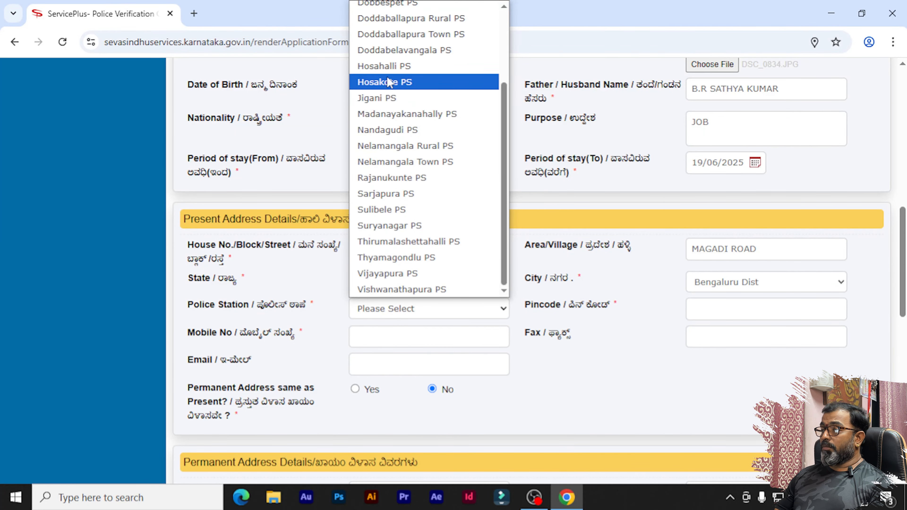
{"action": "left_click", "coordinate": [393, 68]}
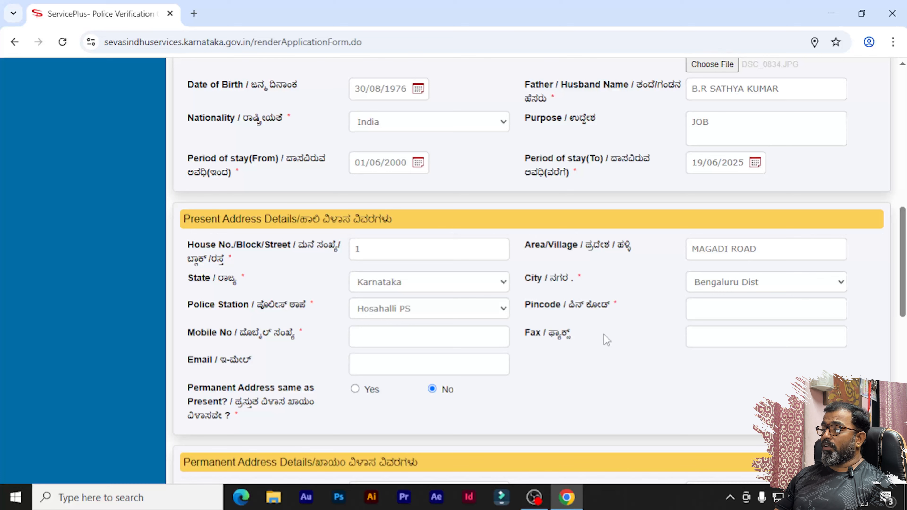
- Enter pincode 560023 and the applicant's mobile number for the present address
{"action": "left_click", "coordinate": [725, 309]}
{"action": "type", "text": "5"}
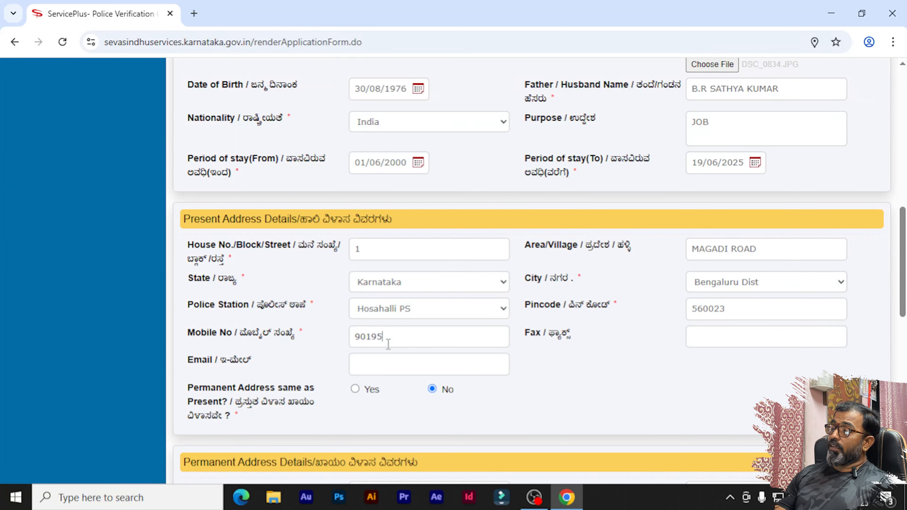
{"action": "type", "text": "9616"}
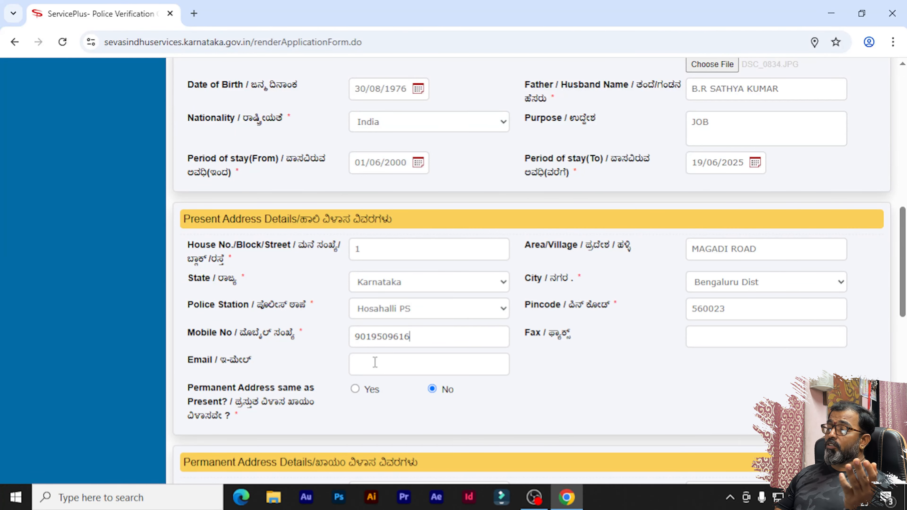
{"action": "scroll", "coordinate": [374, 362], "scroll_direction": "down", "scroll_amount": 2}
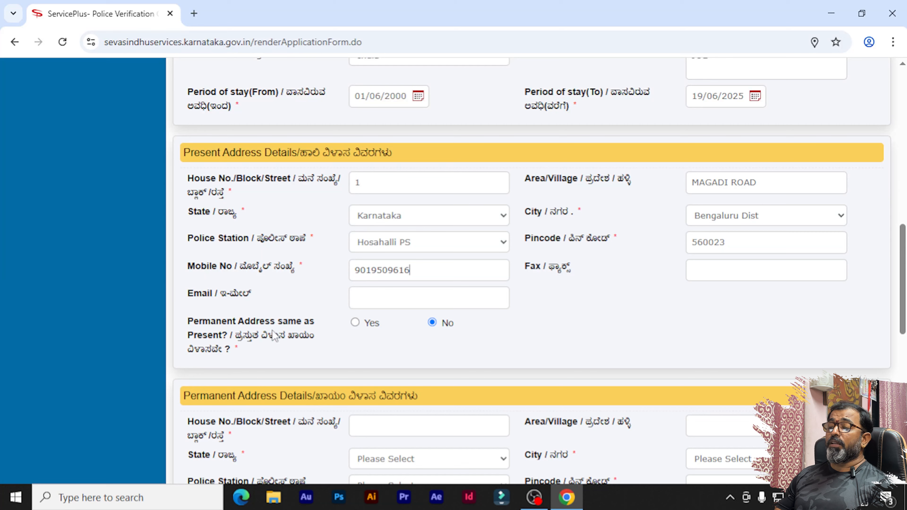
- Mark permanent address same as present, enter the word-verification characters and submit the form
{"action": "left_click", "coordinate": [355, 324]}
{"action": "scroll", "coordinate": [538, 316], "scroll_direction": "down", "scroll_amount": 6}
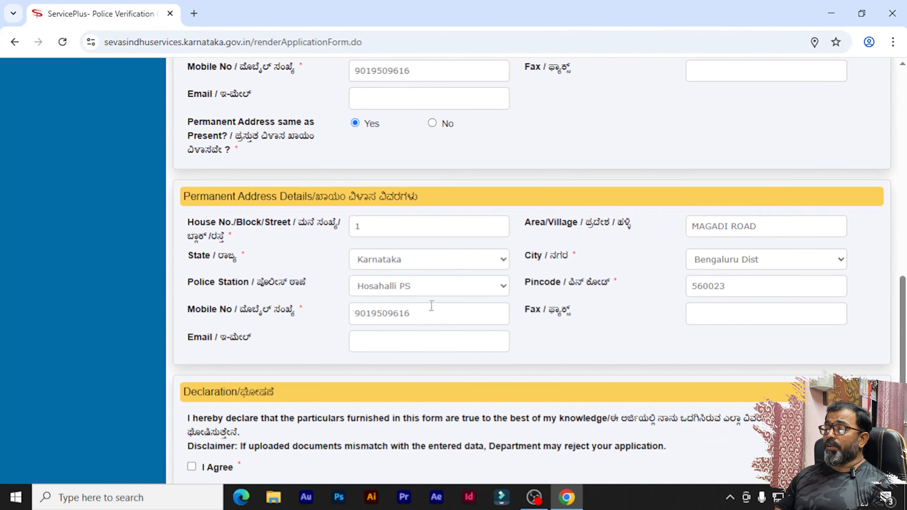
{"action": "scroll", "coordinate": [420, 275], "scroll_direction": "down", "scroll_amount": 5}
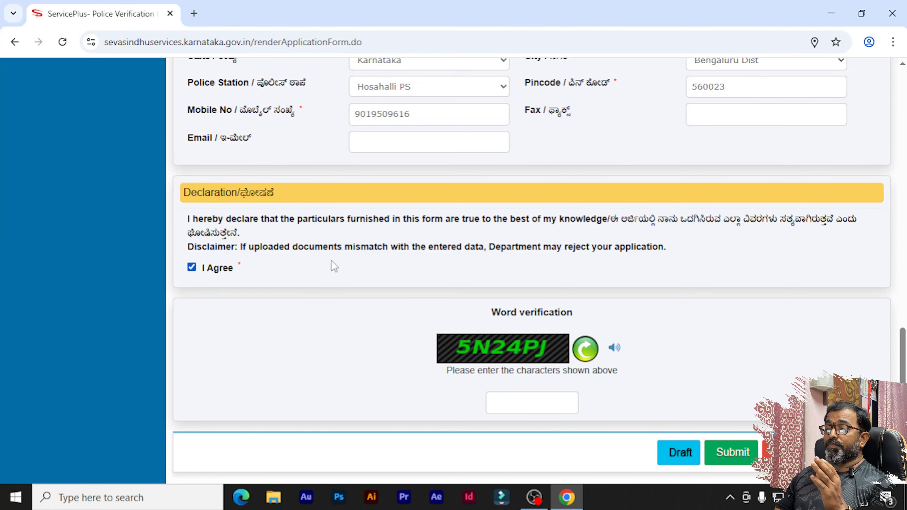
{"action": "left_click", "coordinate": [522, 401]}
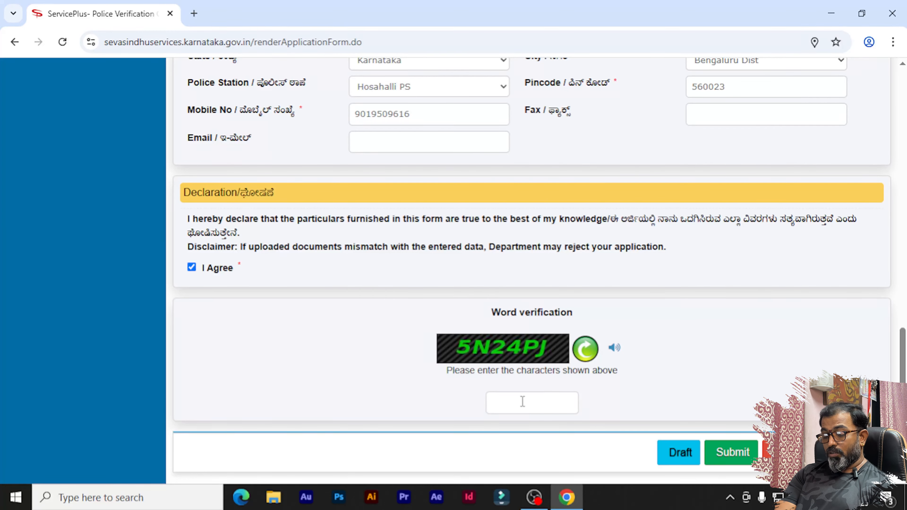
{"action": "type", "text": "5N24PJ"}
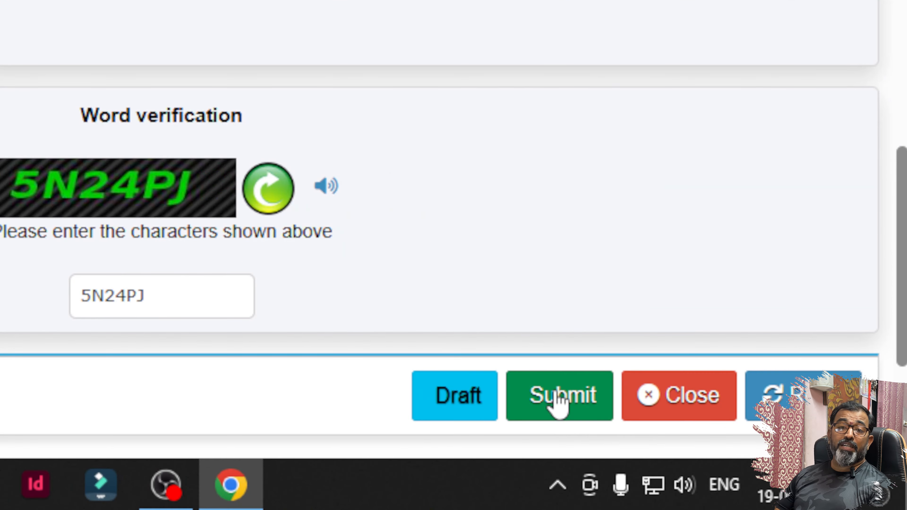
{"action": "left_click", "coordinate": [559, 399]}
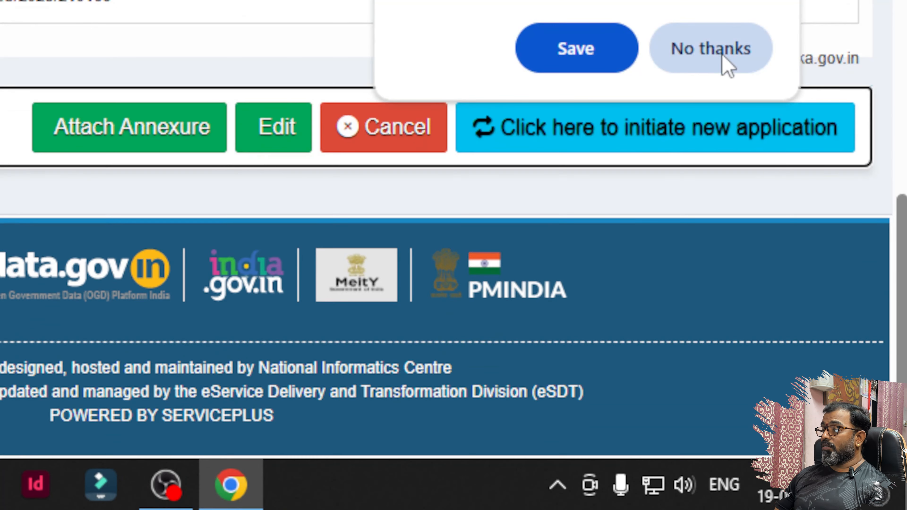
- Dismiss the save-password prompt and go back to the top of the draft preview
{"action": "left_click", "coordinate": [724, 62]}
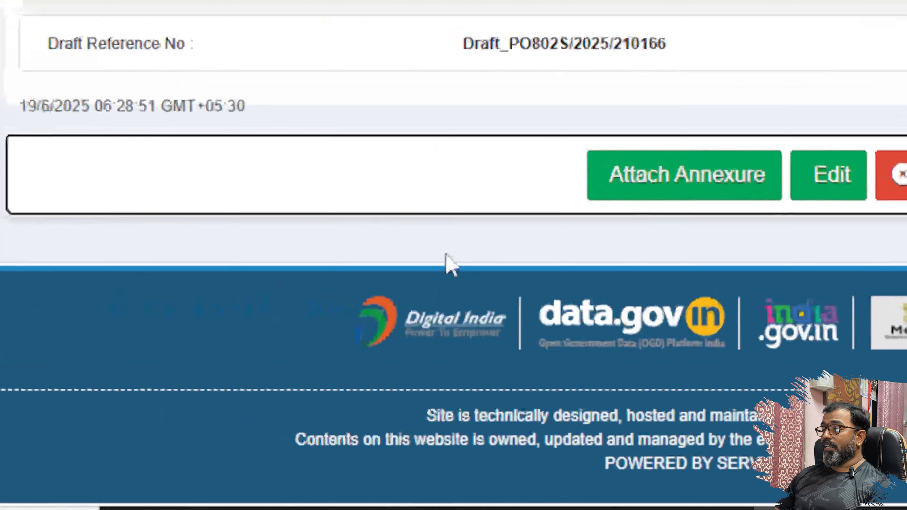
{"action": "scroll", "coordinate": [453, 261], "scroll_direction": "up", "scroll_amount": 15}
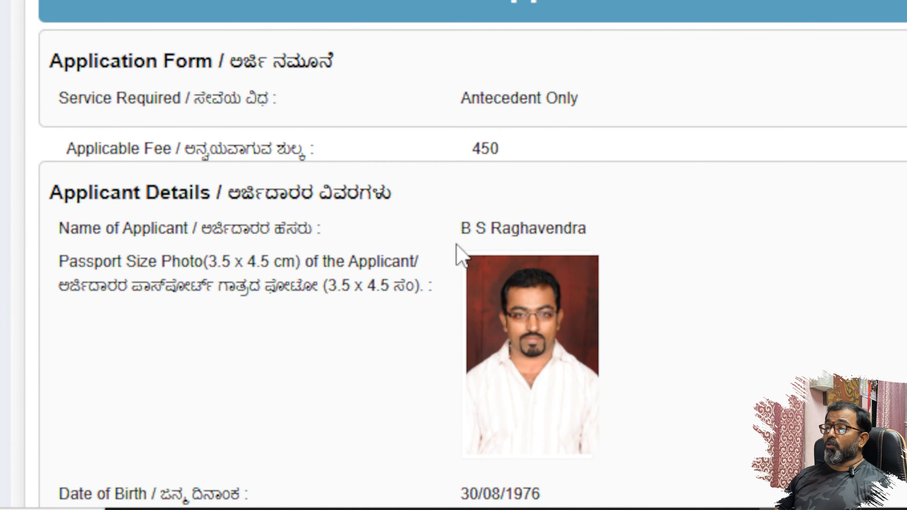
{"action": "scroll", "coordinate": [459, 250], "scroll_direction": "up", "scroll_amount": 5}
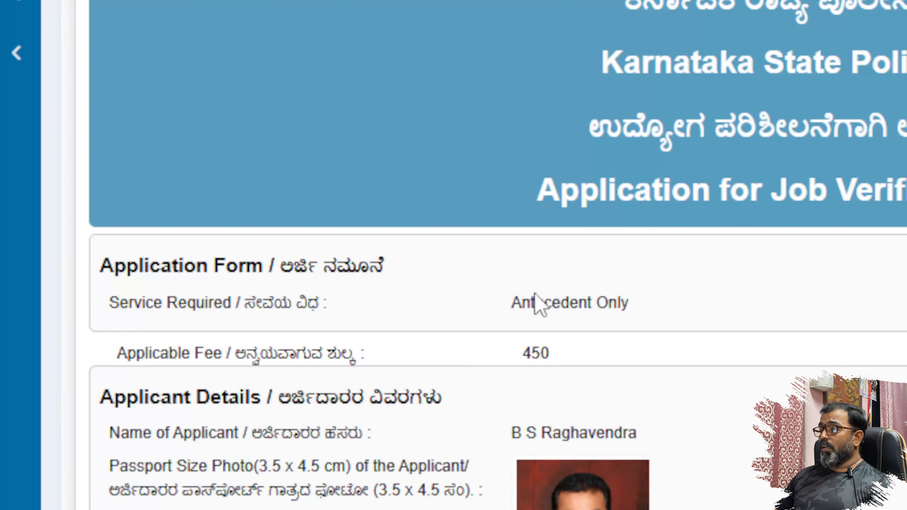
{"action": "scroll", "coordinate": [748, 300], "scroll_direction": "up", "scroll_amount": 2}
{"action": "scroll", "coordinate": [748, 300], "scroll_direction": "down", "scroll_amount": 4}
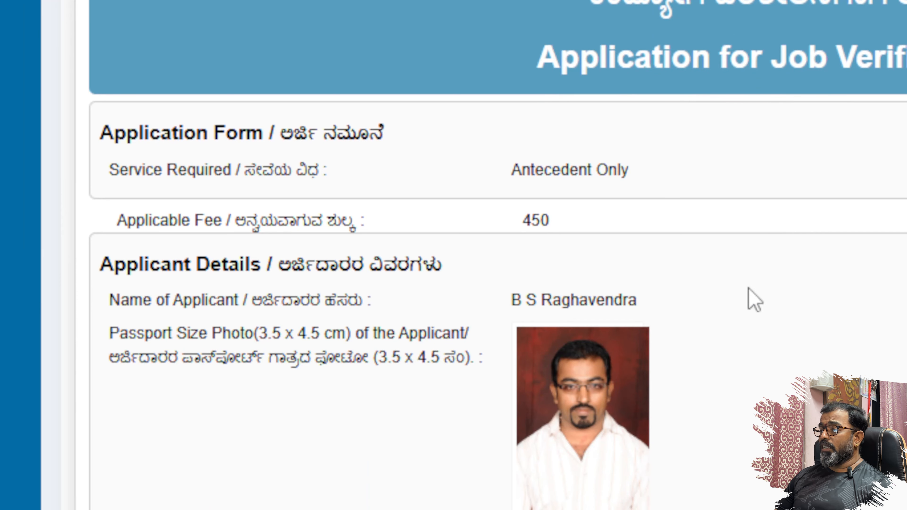
{"action": "scroll", "coordinate": [553, 243], "scroll_direction": "down", "scroll_amount": 4}
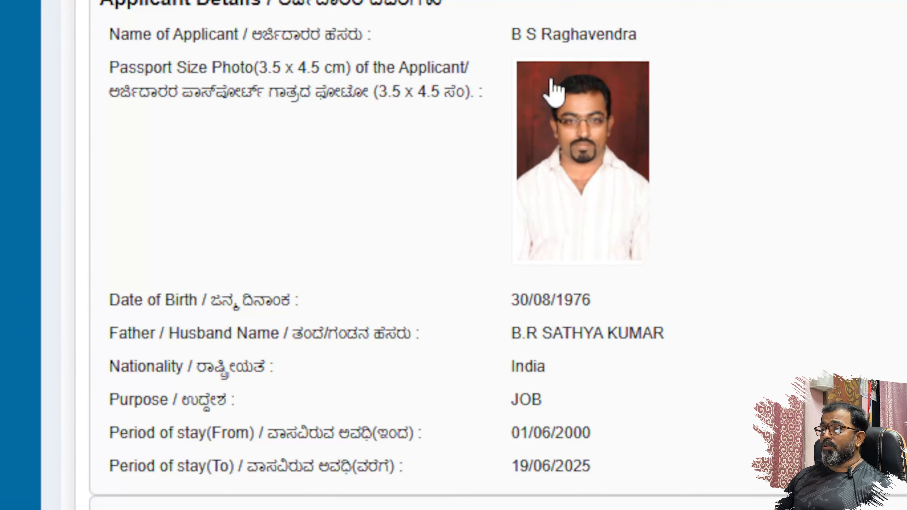
{"action": "scroll", "coordinate": [638, 218], "scroll_direction": "down", "scroll_amount": 4}
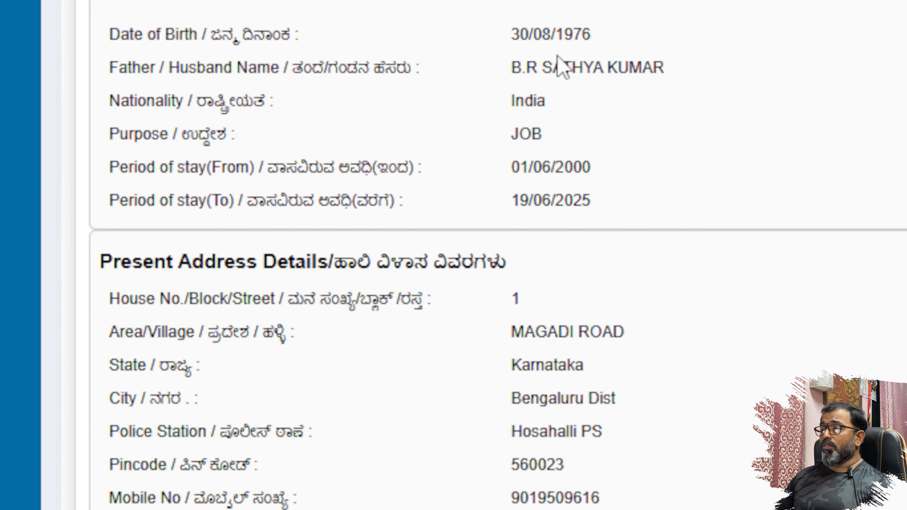
{"action": "scroll", "coordinate": [602, 74], "scroll_direction": "down", "scroll_amount": 2}
{"action": "scroll", "coordinate": [602, 74], "scroll_direction": "up", "scroll_amount": 2}
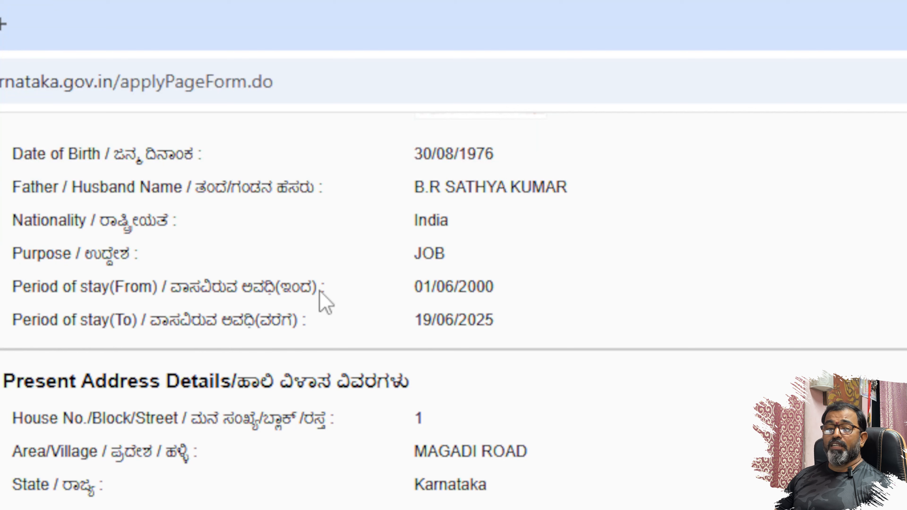
{"action": "scroll", "coordinate": [471, 286], "scroll_direction": "down", "scroll_amount": 2}
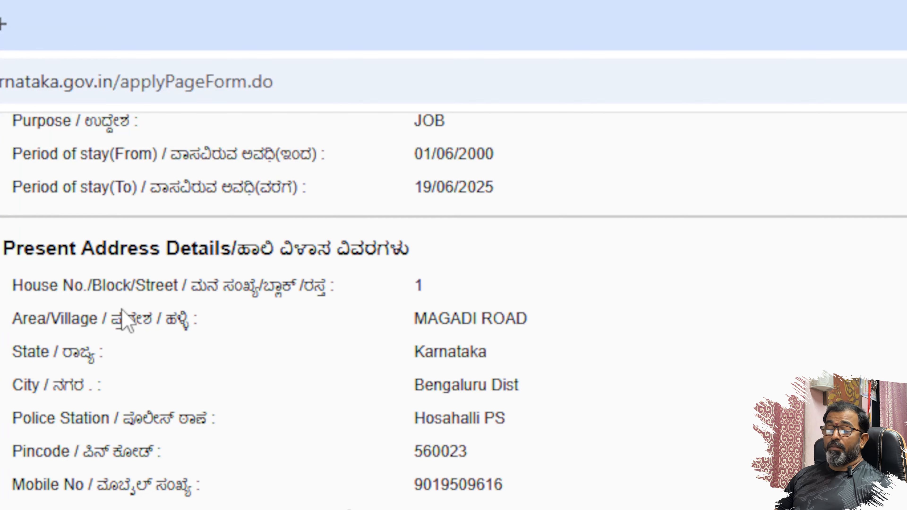
{"action": "scroll", "coordinate": [421, 367], "scroll_direction": "down", "scroll_amount": 4}
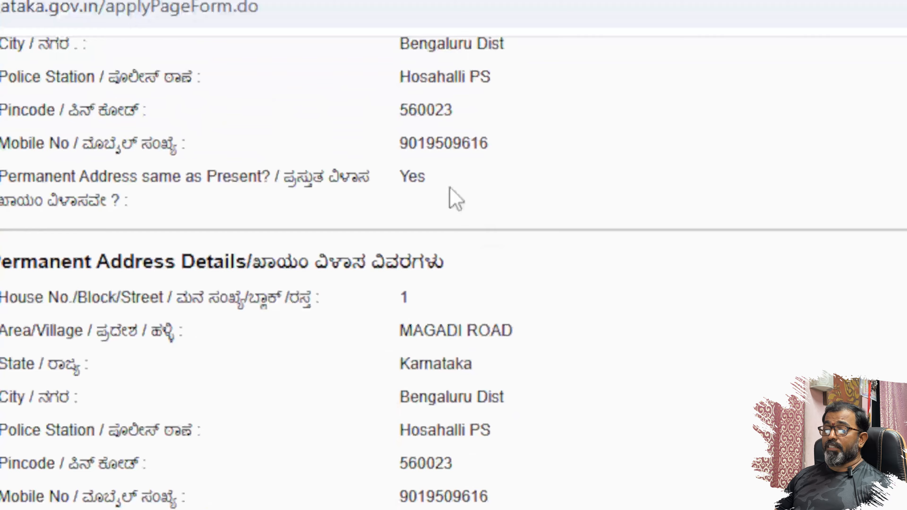
{"action": "scroll", "coordinate": [464, 257], "scroll_direction": "down", "scroll_amount": 4}
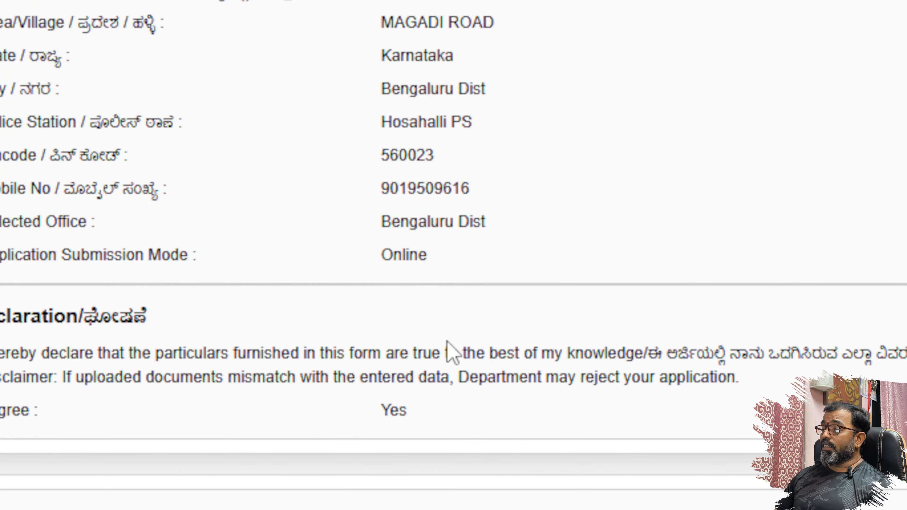
{"action": "scroll", "coordinate": [466, 326], "scroll_direction": "down", "scroll_amount": 2}
{"action": "scroll", "coordinate": [469, 330], "scroll_direction": "down", "scroll_amount": 3}
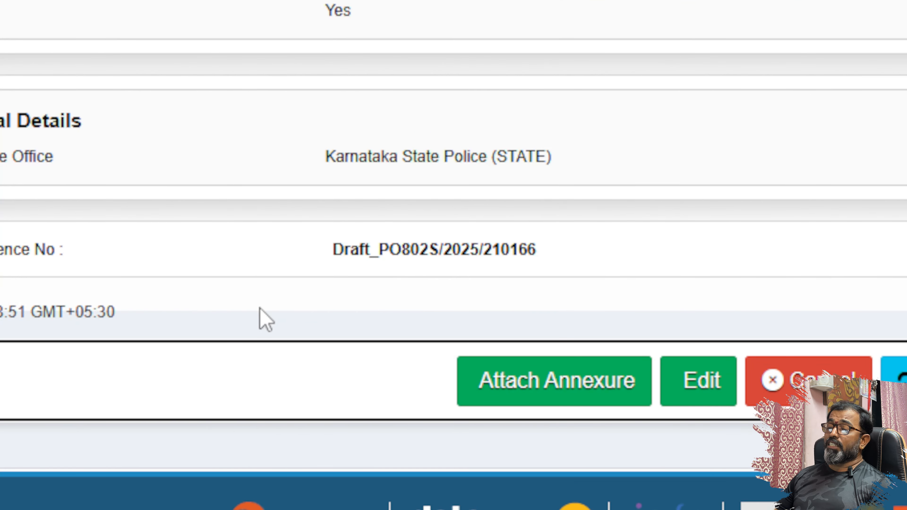
{"action": "left_click", "coordinate": [562, 396]}
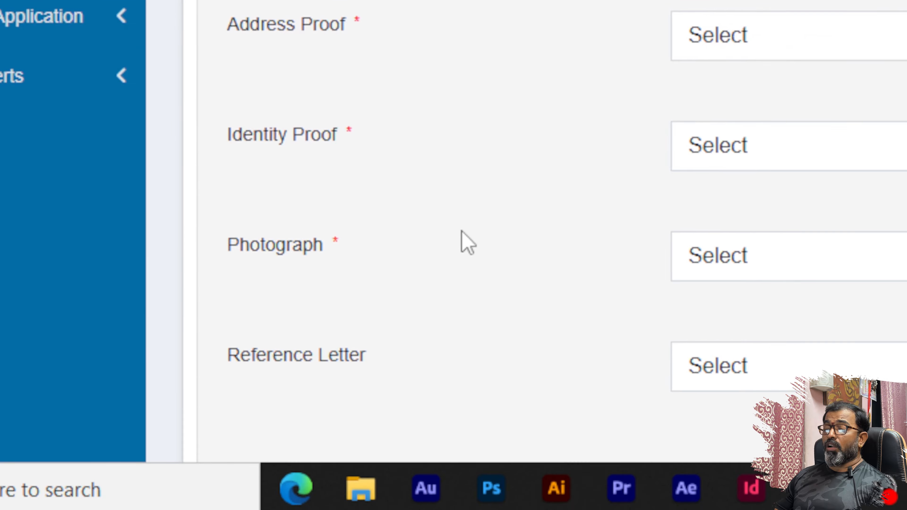
- Return from the enclosures page to the application form
{"action": "scroll", "coordinate": [461, 228], "scroll_direction": "down", "scroll_amount": 5}
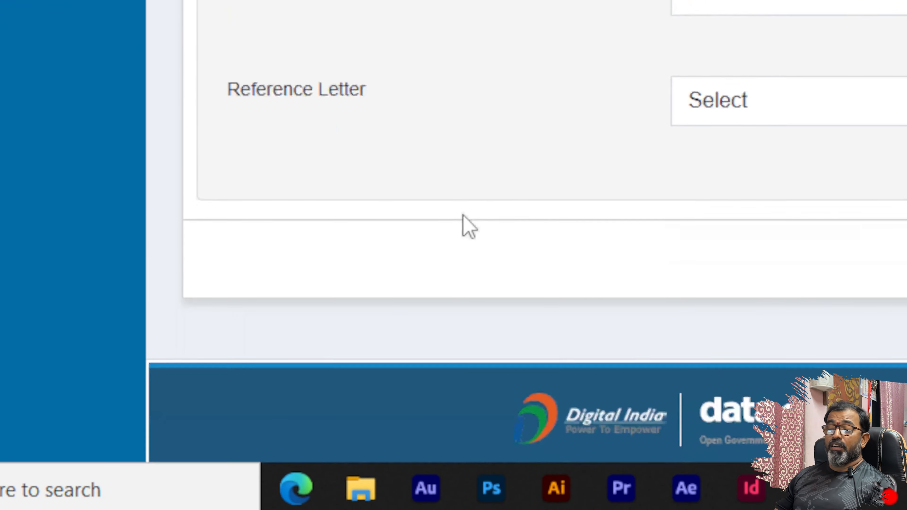
{"action": "scroll", "coordinate": [475, 222], "scroll_direction": "up", "scroll_amount": 5}
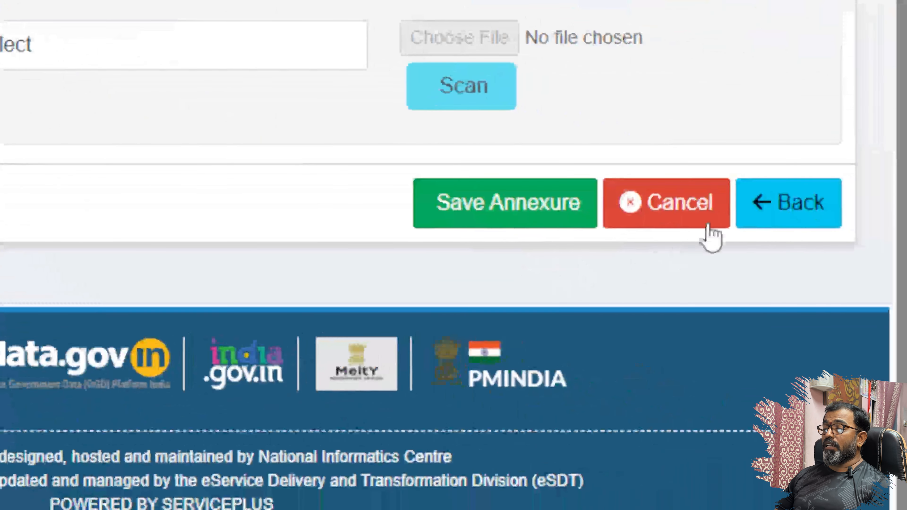
{"action": "left_click", "coordinate": [799, 202]}
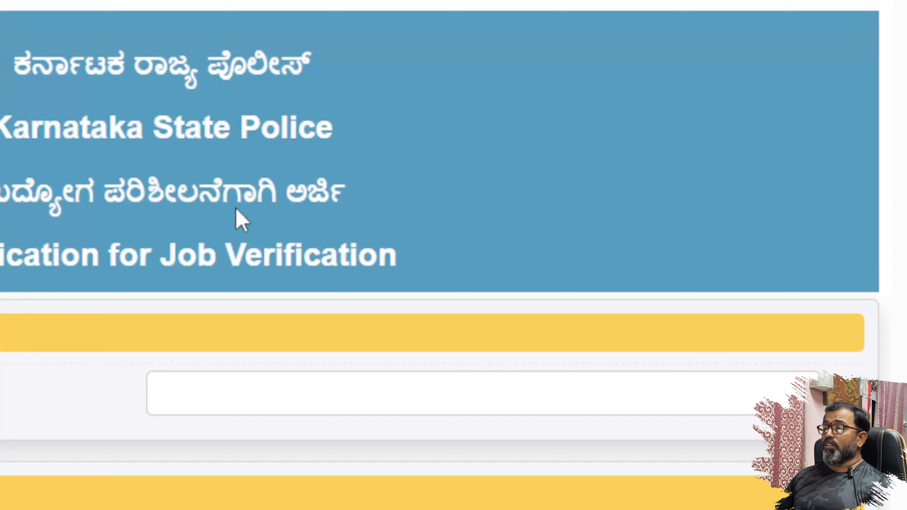
- Agree to the declaration, enter the word-verification characters and save as Draft again
{"action": "scroll", "coordinate": [660, 431], "scroll_direction": "down", "scroll_amount": 10}
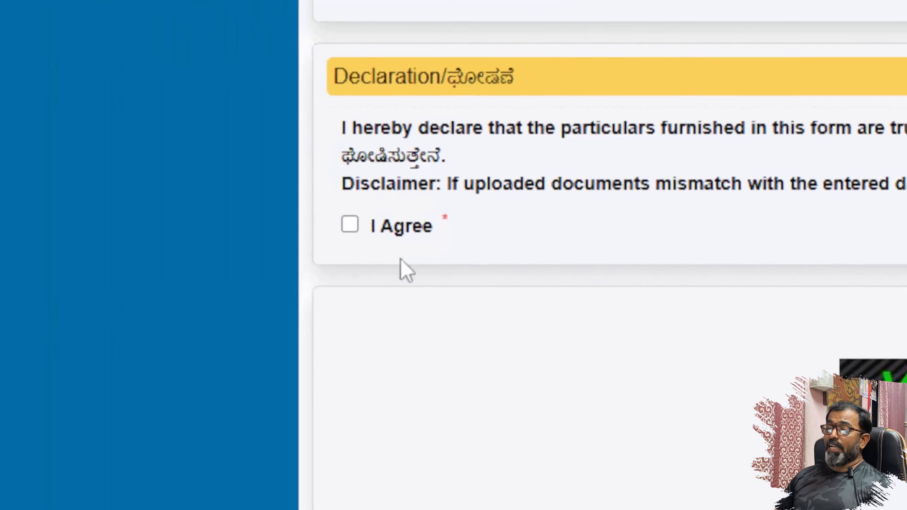
{"action": "left_click", "coordinate": [377, 231]}
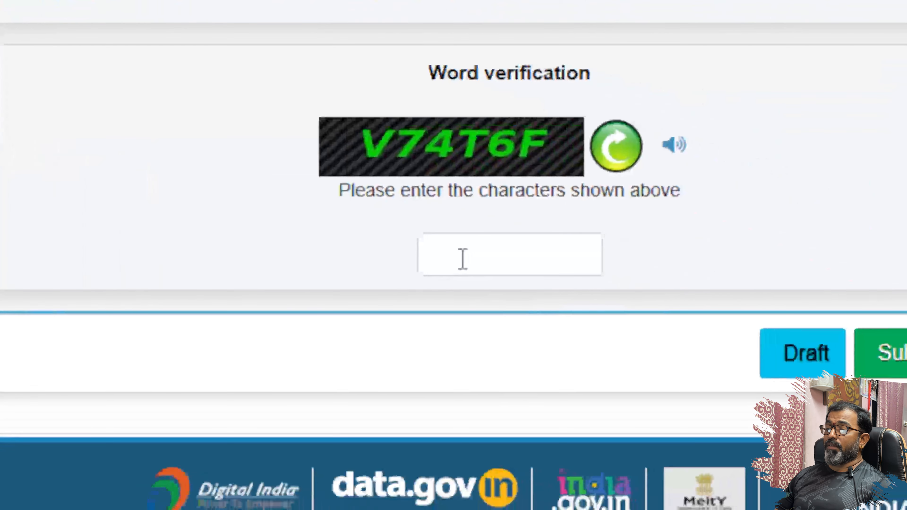
{"action": "left_click", "coordinate": [463, 259]}
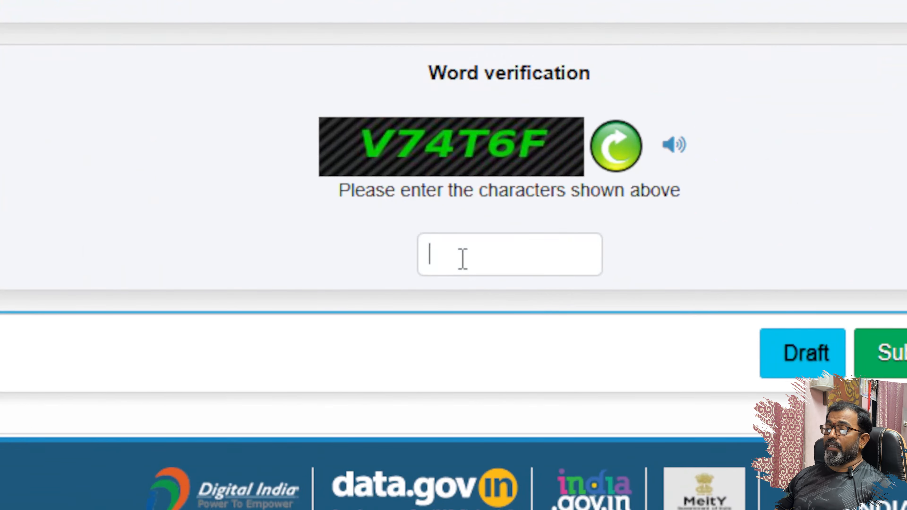
{"action": "type", "text": "V74T6F"}
{"action": "left_click", "coordinate": [892, 349]}
{"action": "left_click", "coordinate": [711, 64]}
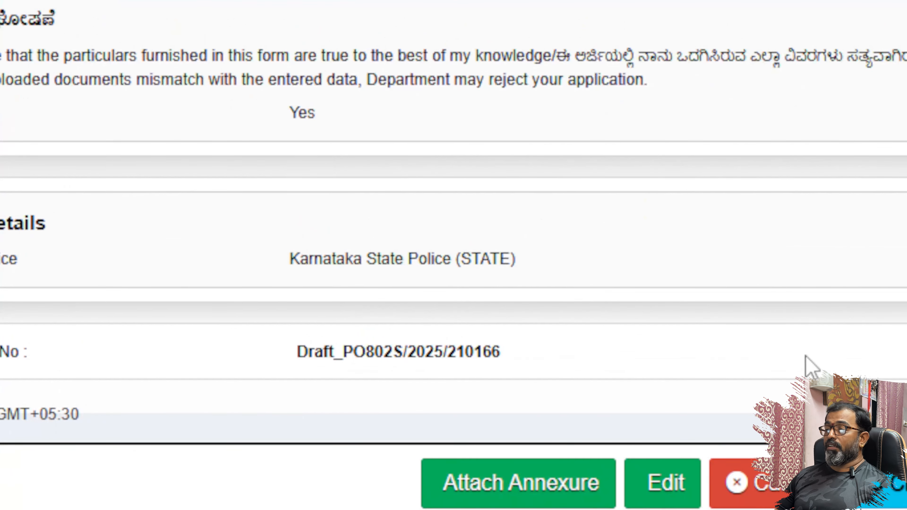
{"action": "scroll", "coordinate": [806, 344], "scroll_direction": "up", "scroll_amount": 5}
{"action": "scroll", "coordinate": [801, 339], "scroll_direction": "up", "scroll_amount": 12}
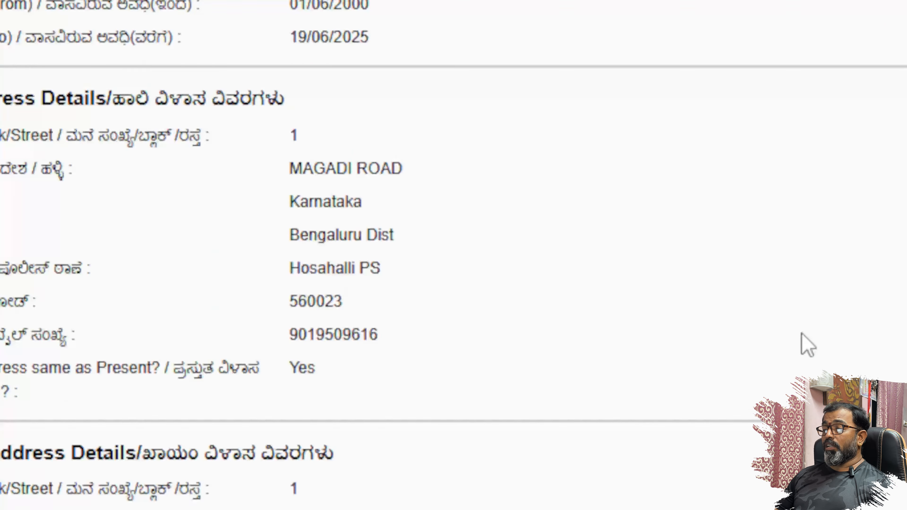
{"action": "scroll", "coordinate": [696, 330], "scroll_direction": "up", "scroll_amount": 8}
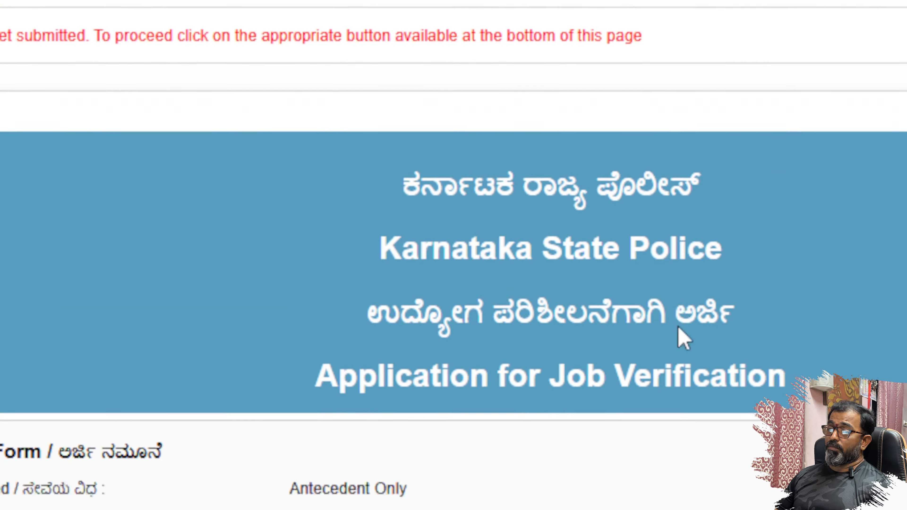
{"action": "scroll", "coordinate": [680, 337], "scroll_direction": "down", "scroll_amount": 15}
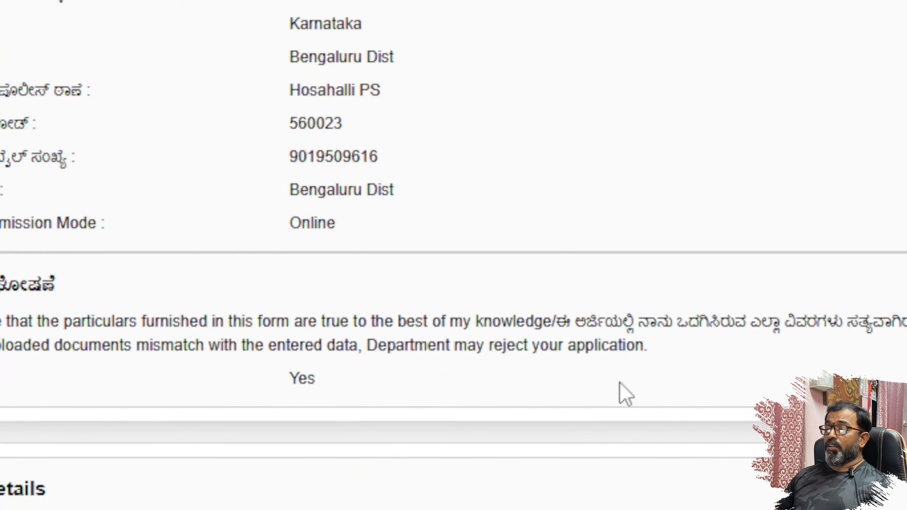
{"action": "scroll", "coordinate": [619, 391], "scroll_direction": "down", "scroll_amount": 3}
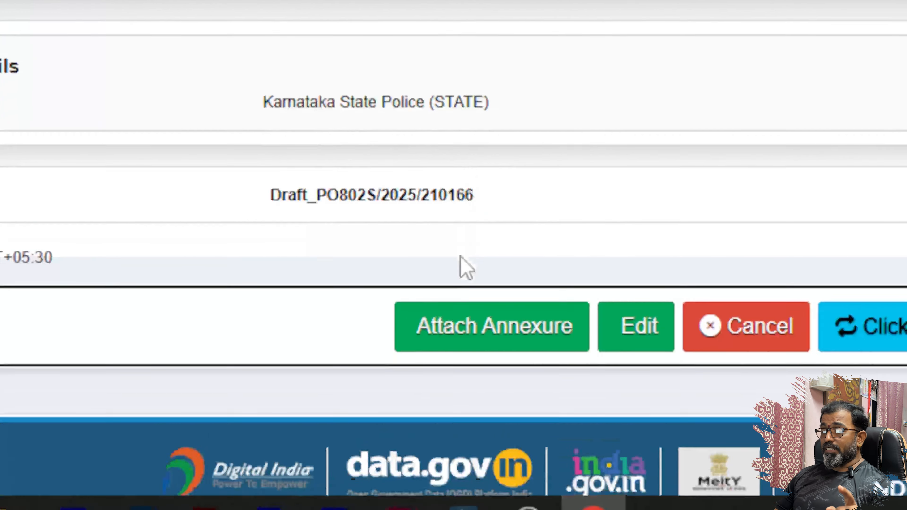
{"action": "scroll", "coordinate": [461, 256], "scroll_direction": "down", "scroll_amount": 1}
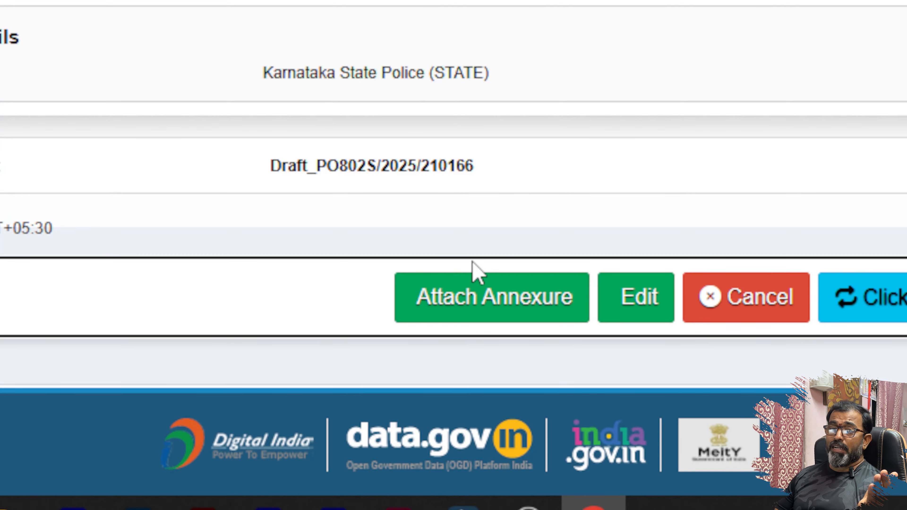
{"action": "scroll", "coordinate": [474, 272], "scroll_direction": "down", "scroll_amount": 4}
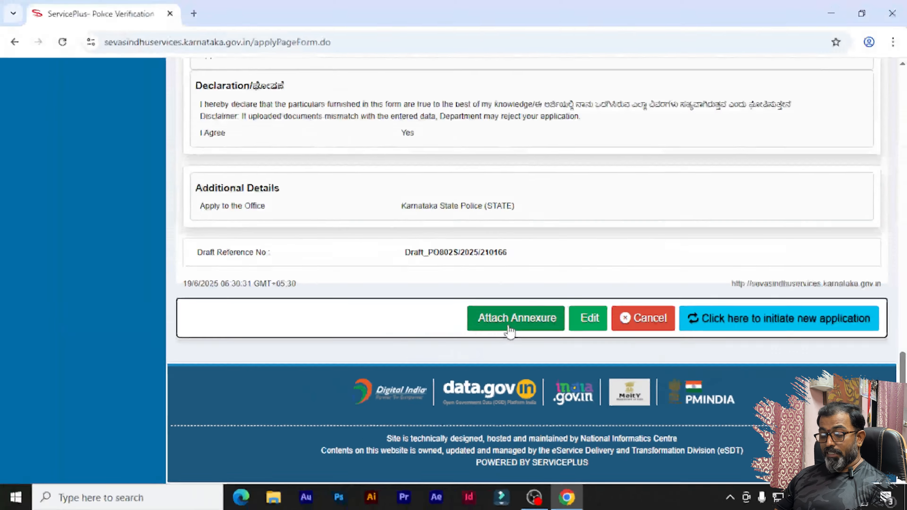
{"action": "scroll", "coordinate": [508, 330], "scroll_direction": "up", "scroll_amount": 15}
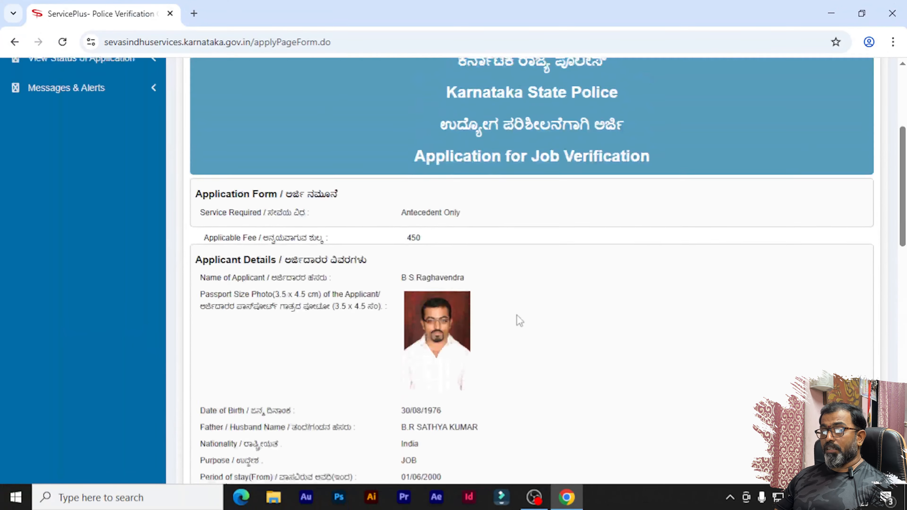
{"action": "scroll", "coordinate": [516, 315], "scroll_direction": "down", "scroll_amount": 15}
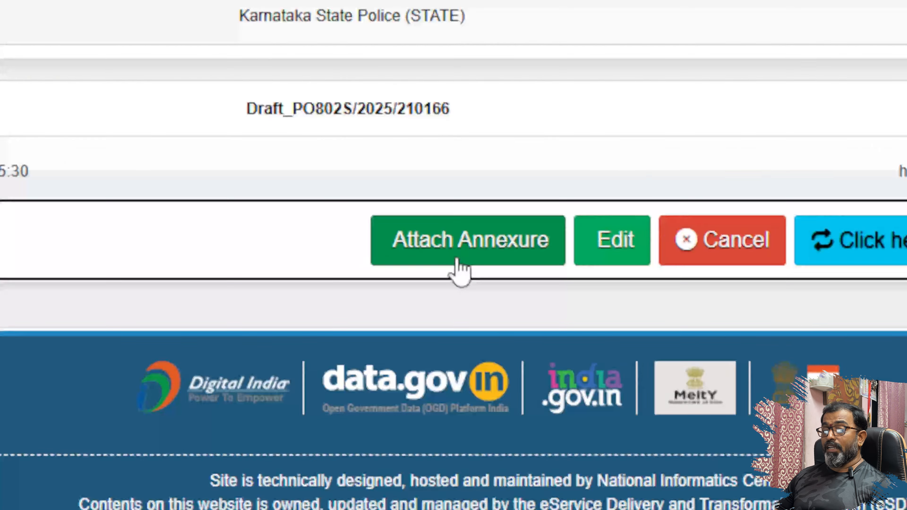
{"action": "left_click", "coordinate": [512, 333]}
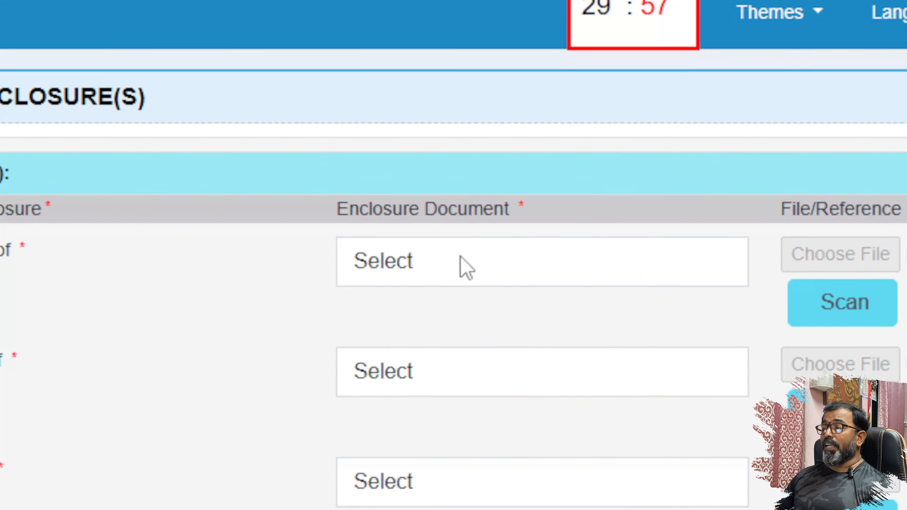
- Choose Aadhaar card as Address Proof and attach DSC_0834.JPG as its file
{"action": "left_click", "coordinate": [460, 256]}
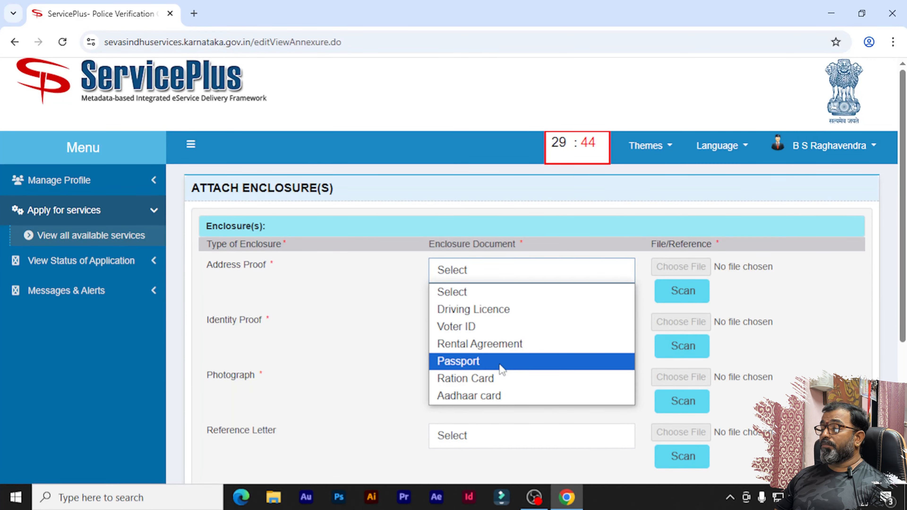
{"action": "left_click", "coordinate": [489, 395]}
{"action": "left_click", "coordinate": [680, 267]}
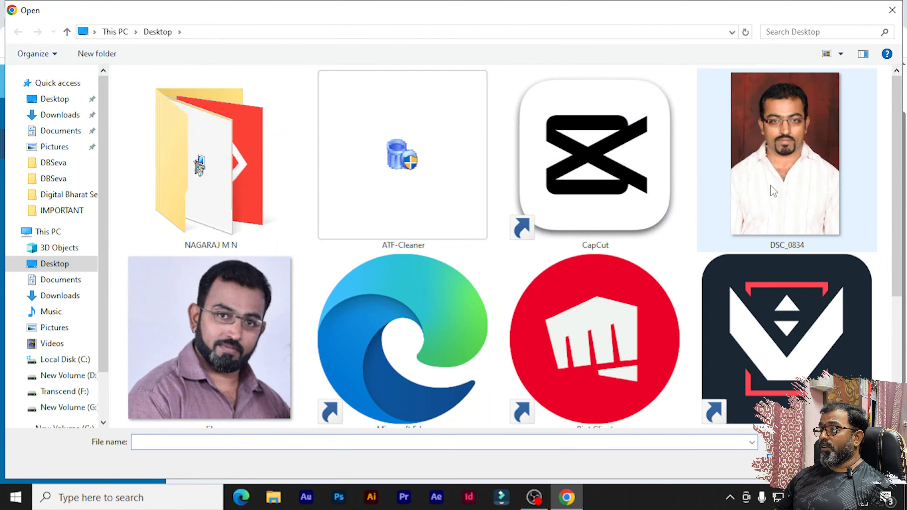
{"action": "double_click", "coordinate": [699, 216]}
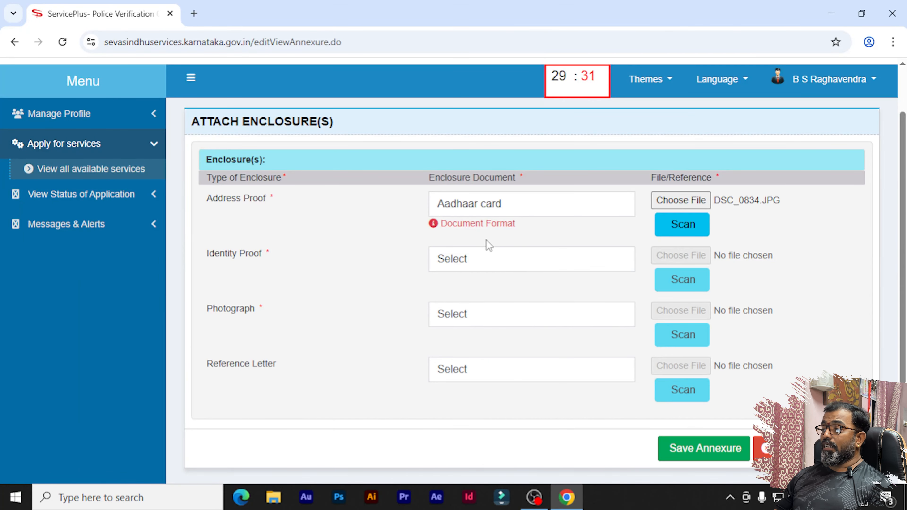
{"action": "left_click", "coordinate": [467, 260]}
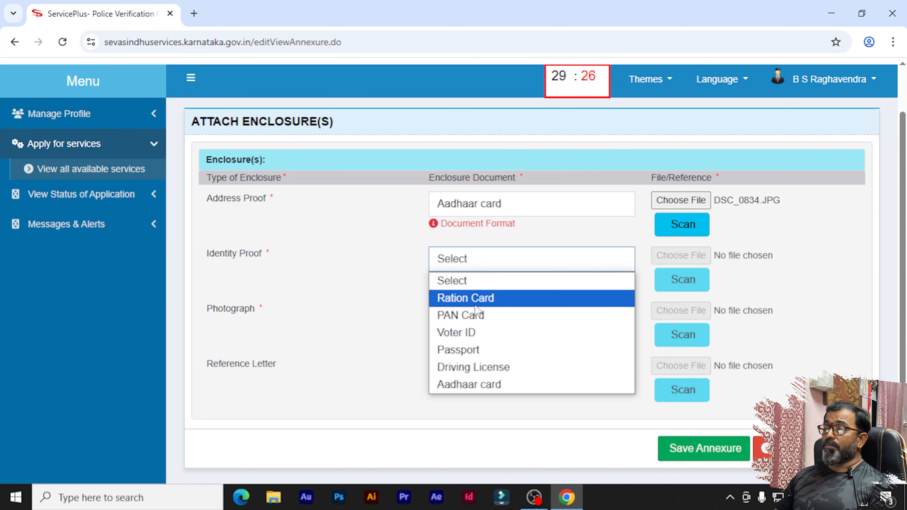